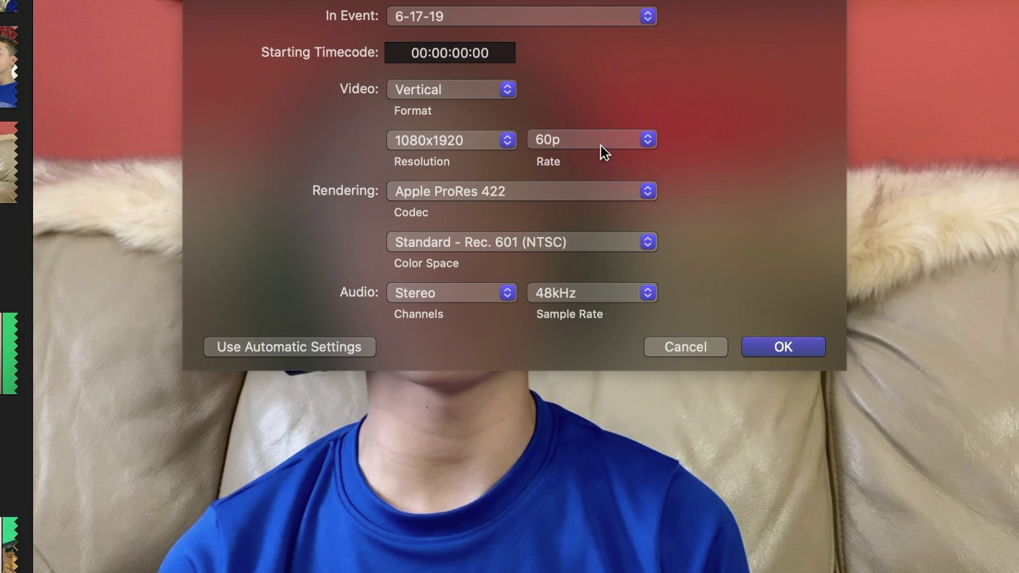
# - Create the vertical 1080x1920, 60p project and place clip IMG_6563 at the start of its timeline
pyautogui.click(772, 350)
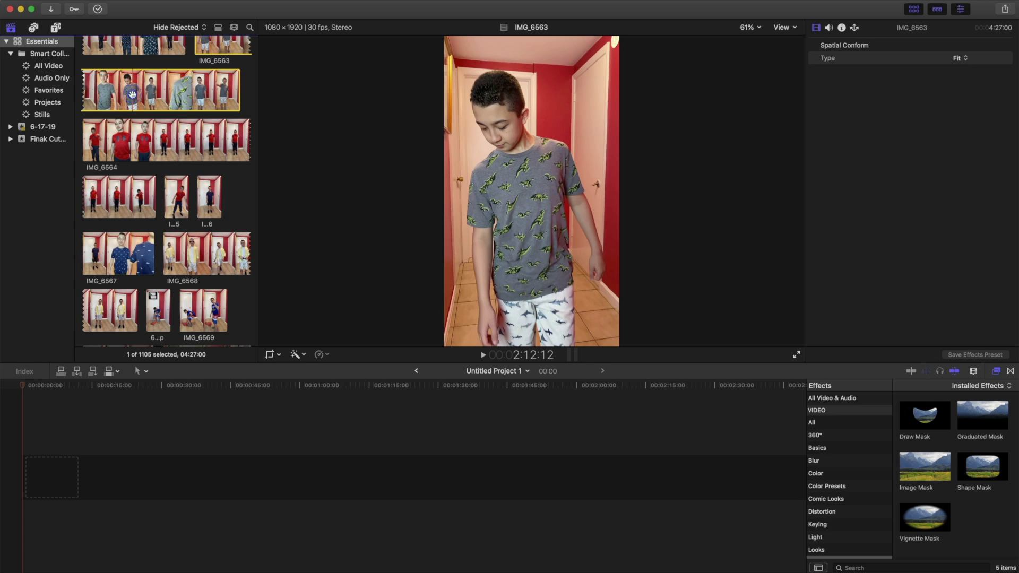
pyautogui.moveTo(130, 90); pyautogui.dragTo(58, 488)
pyautogui.click(76, 441)
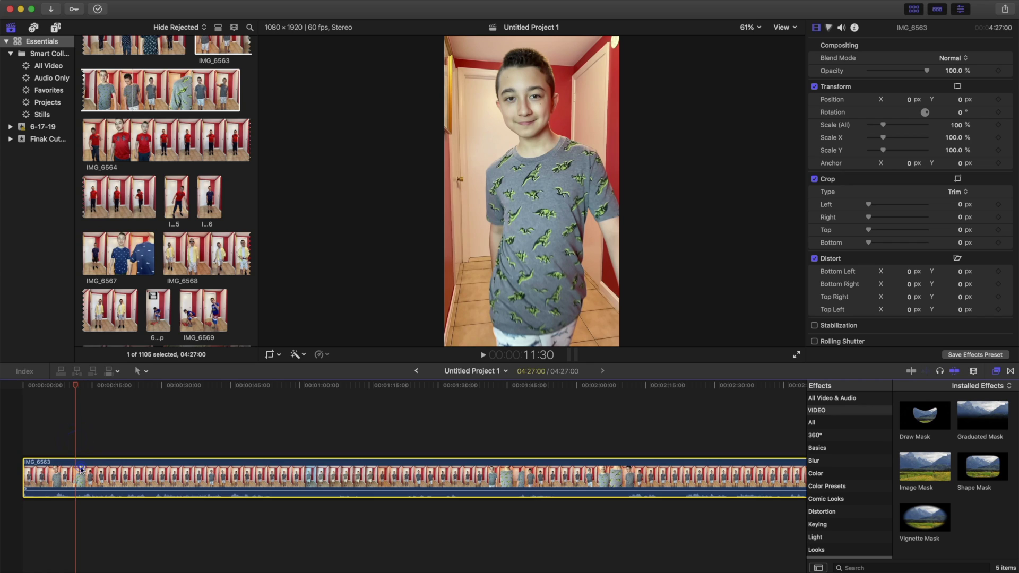
# - Find the COOL 1 audio clip and attach it beneath IMG_6563 at the start of the timeline
pyautogui.click(78, 472)
pyautogui.scroll(-5, 127, 226)
pyautogui.scroll(-6, 125, 226)
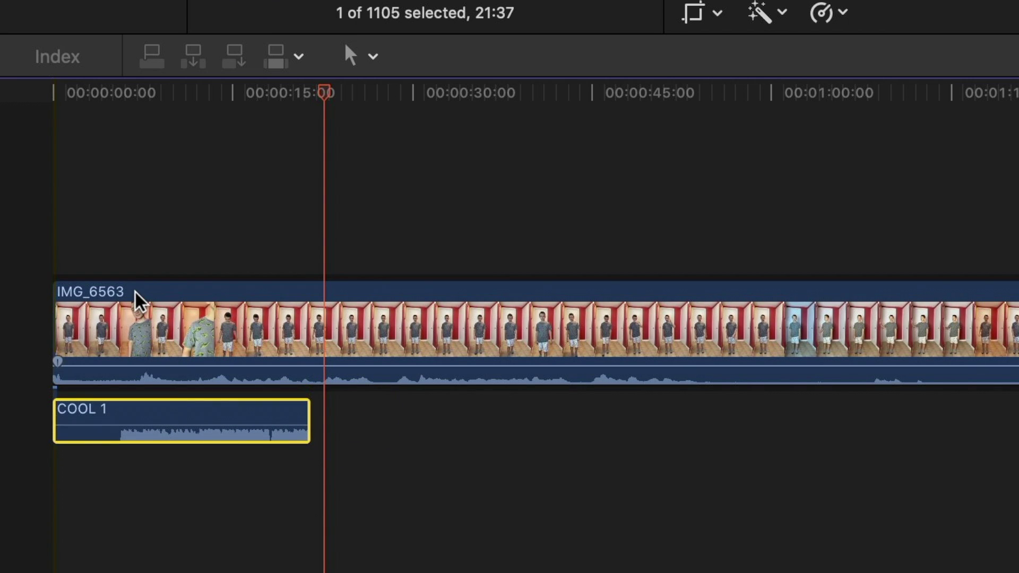
# - Trim the silent opening off COOL 1 so the music starts at the beginning of the timeline
pyautogui.click(133, 269)
pyautogui.click(114, 230)
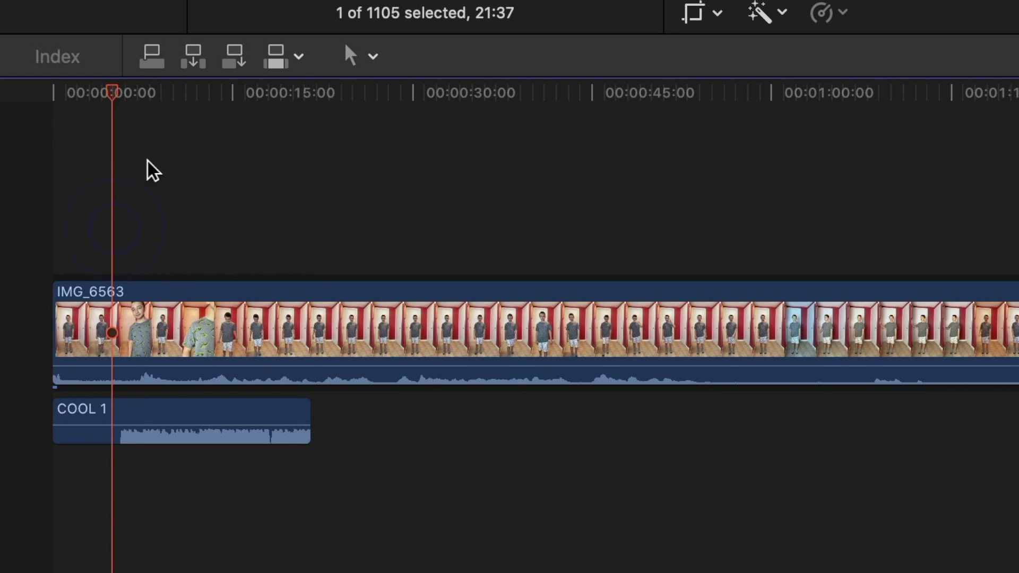
pyautogui.click(118, 101)
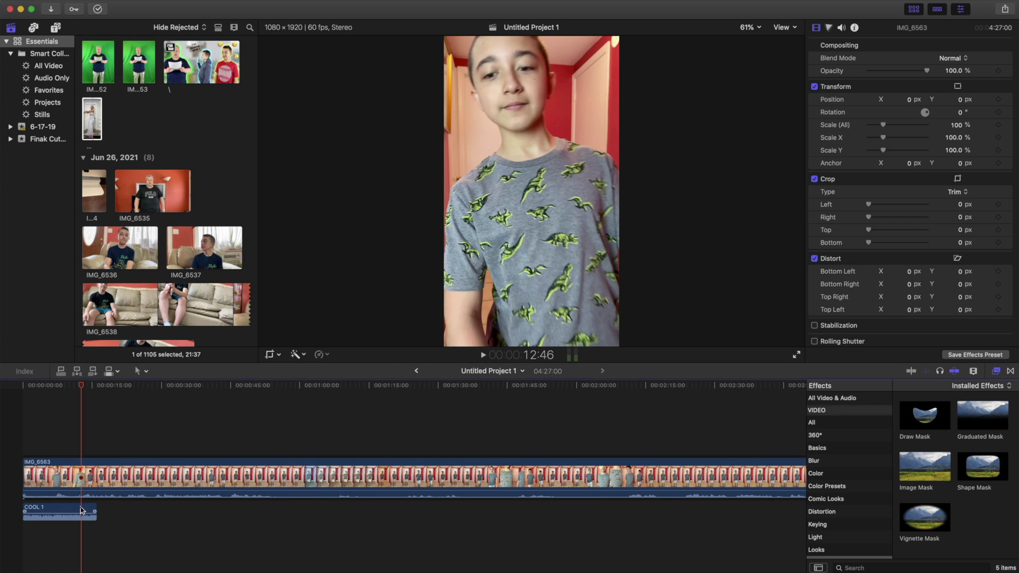
# - Cut COOL 1 at 12:46 and delete the part after the cut
pyautogui.click(82, 509)
pyautogui.press('super+b')
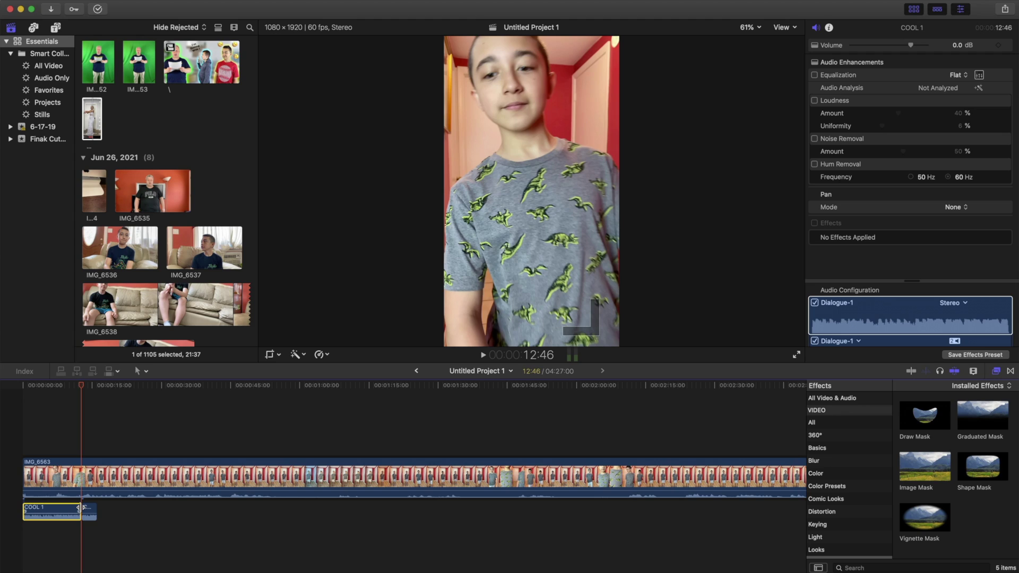
pyautogui.click(88, 512)
pyautogui.press('Delete')
# - Cut IMG_6563 at 12:46 and delete the rest of the clip
pyautogui.press('super+b')
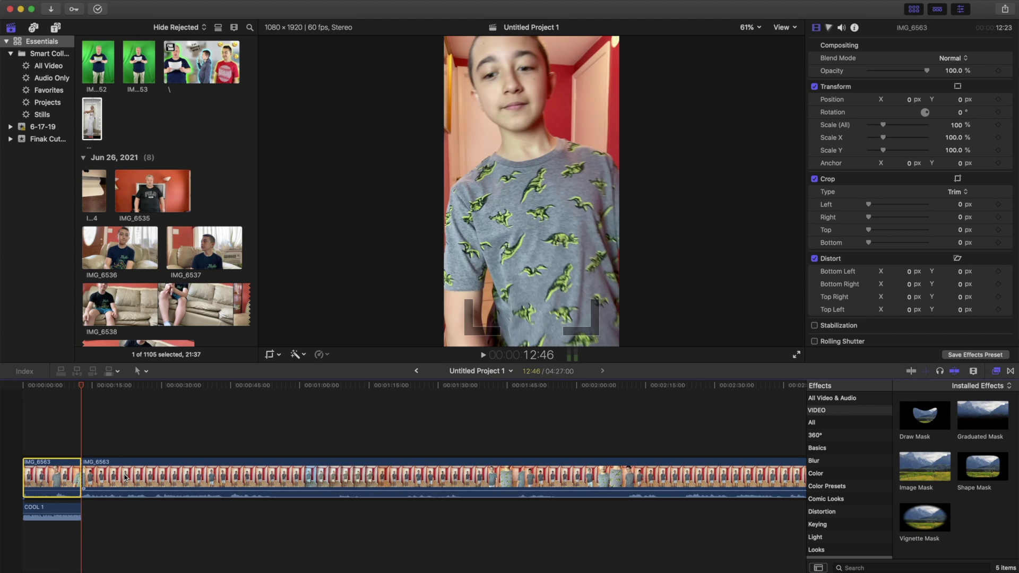
pyautogui.click(120, 470)
pyautogui.press('Delete')
# - Detach the audio from IMG_6563 and delete it, leaving COOL 1 as the only sound
pyautogui.rightClick(51, 470)
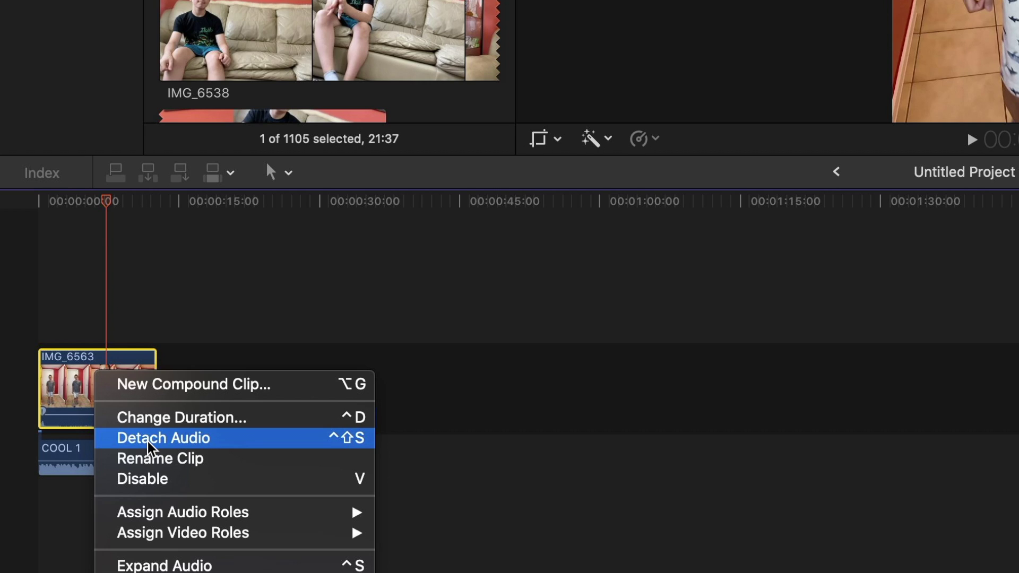
pyautogui.click(150, 443)
pyautogui.click(101, 518)
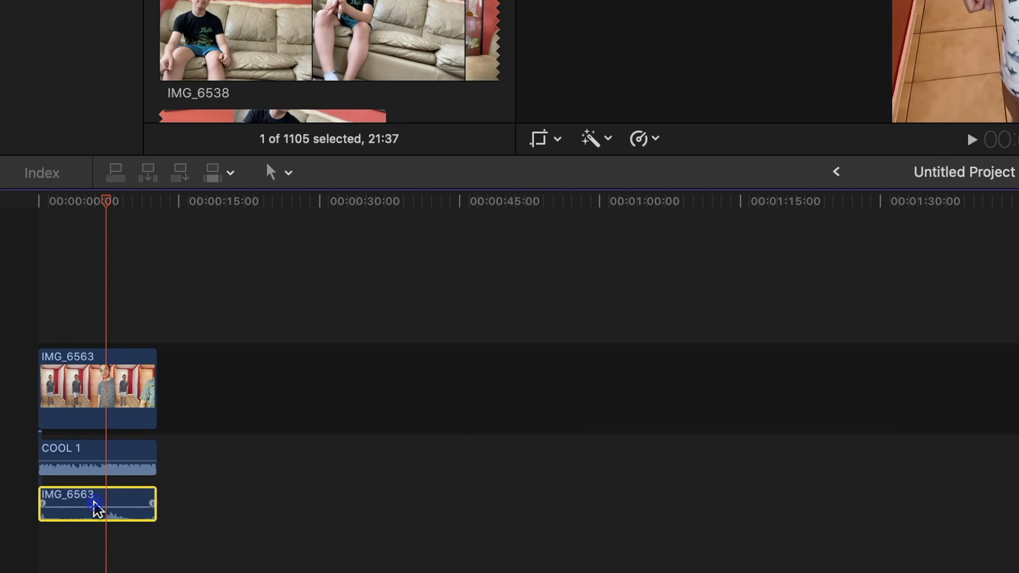
pyautogui.press('Delete')
# - Set the playhead at 7:26 in the IMG_6563 clip
pyautogui.click(85, 335)
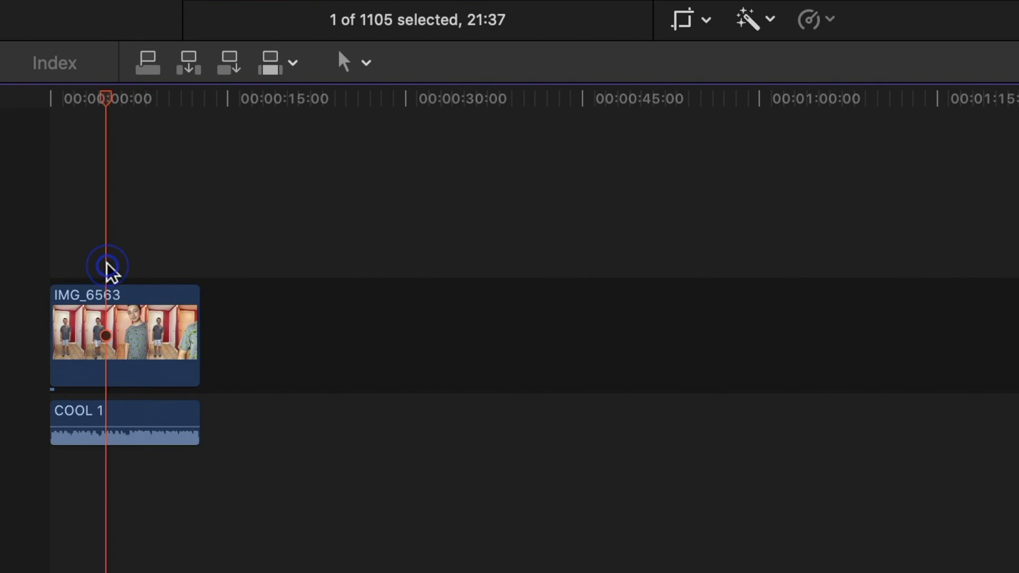
pyautogui.click(110, 313)
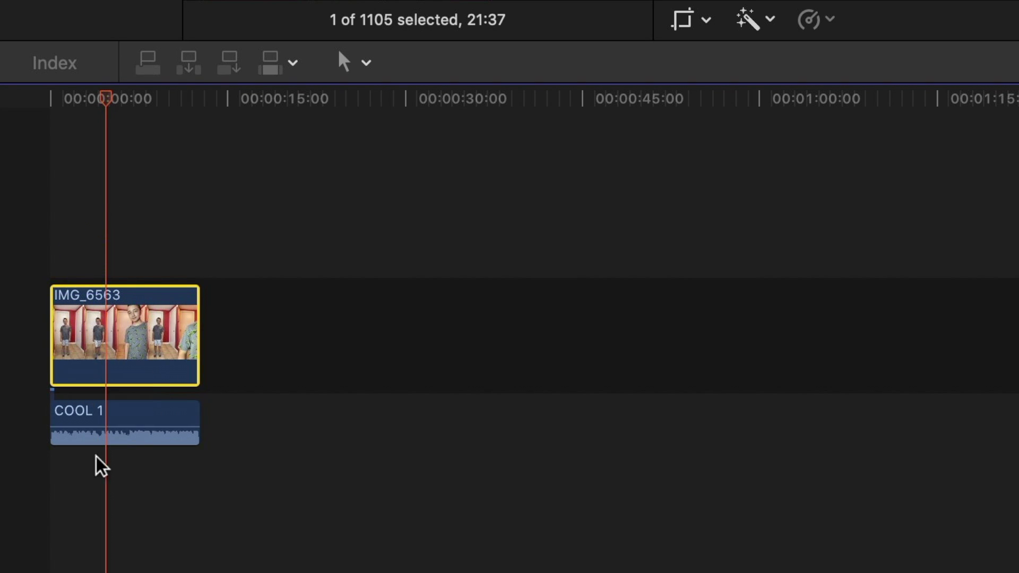
pyautogui.click(125, 423)
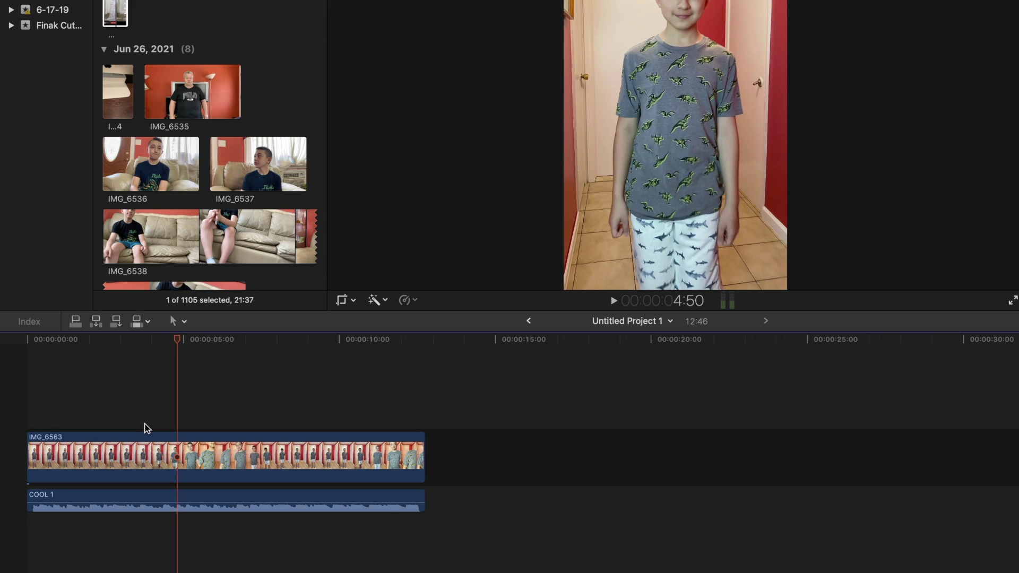
pyautogui.press('super+equal')
pyautogui.hscroll(-3, 144, 424)
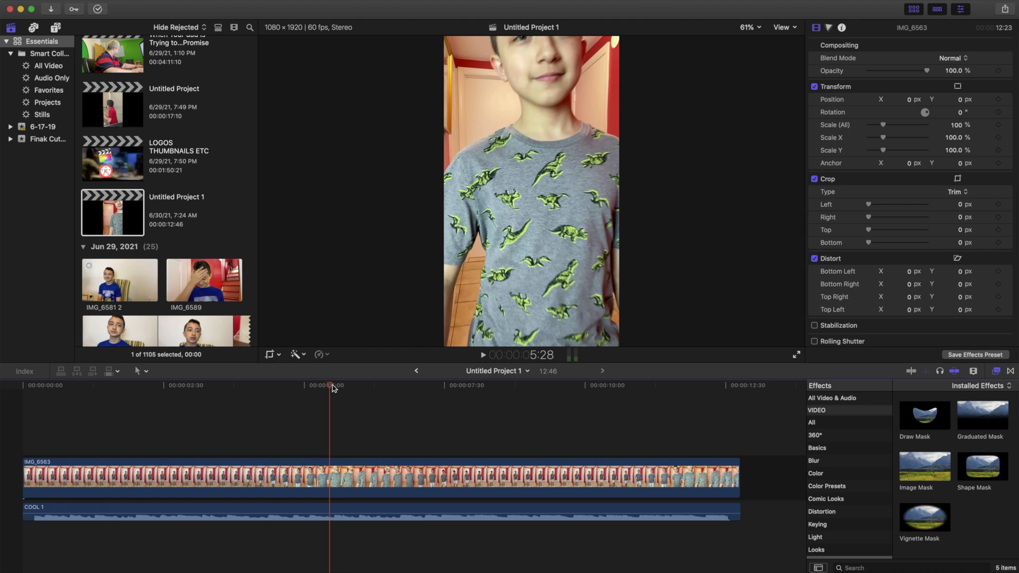
pyautogui.moveTo(333, 389); pyautogui.dragTo(399, 405)
pyautogui.click(440, 478)
# - Place clip IMG_6570 above IMG_6563 at the start of the timeline
pyautogui.scroll(-15, 126, 264)
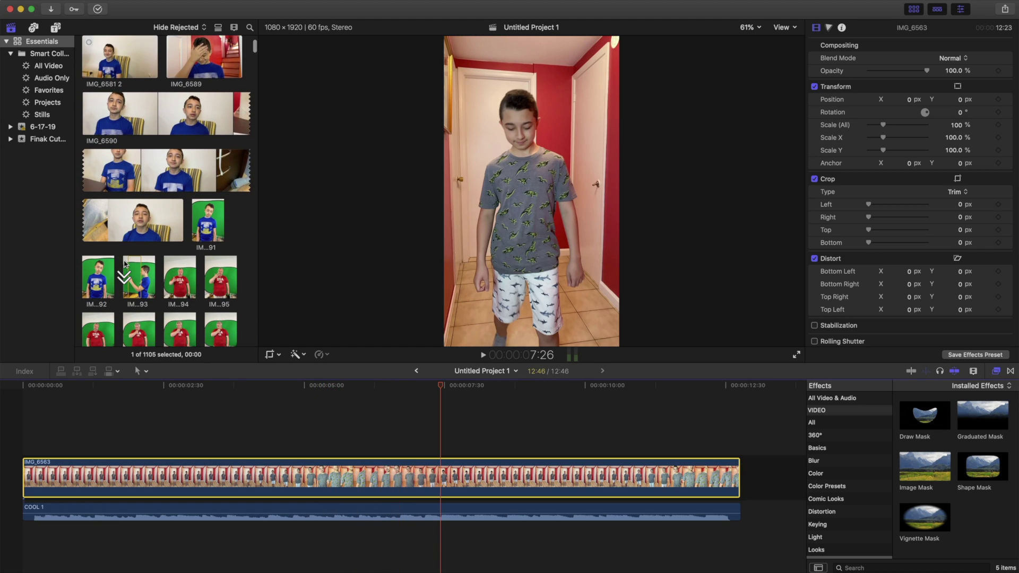
pyautogui.scroll(-10, 124, 261)
pyautogui.moveTo(116, 211); pyautogui.dragTo(22, 431)
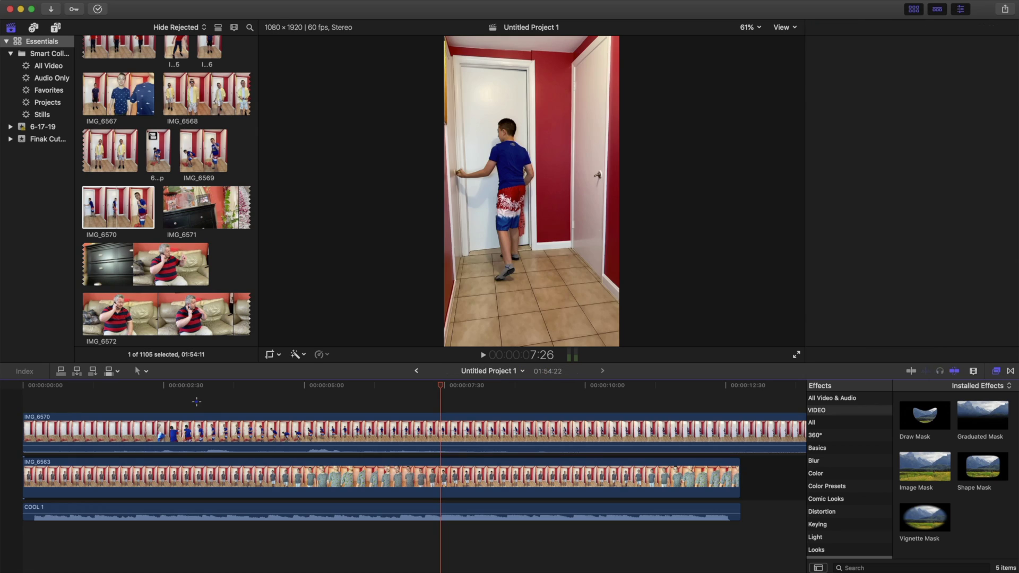
# - Trim the unwanted opening off IMG_6570 and move the clip back to the start of the timeline
pyautogui.click(196, 399)
pyautogui.click(581, 400)
pyautogui.press('space')
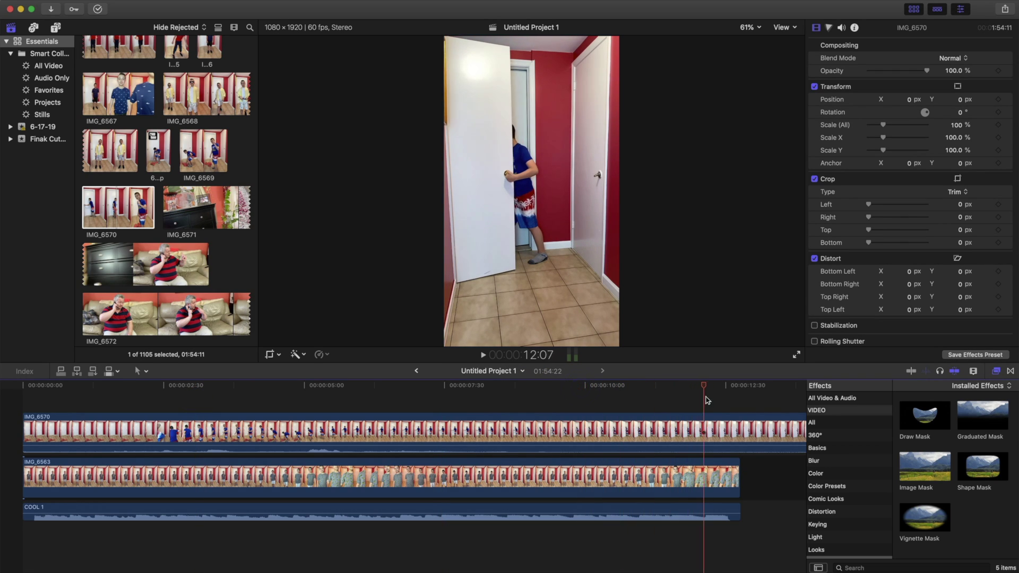
pyautogui.moveTo(24, 431); pyautogui.dragTo(413, 425)
pyautogui.moveTo(512, 429); pyautogui.dragTo(329, 429)
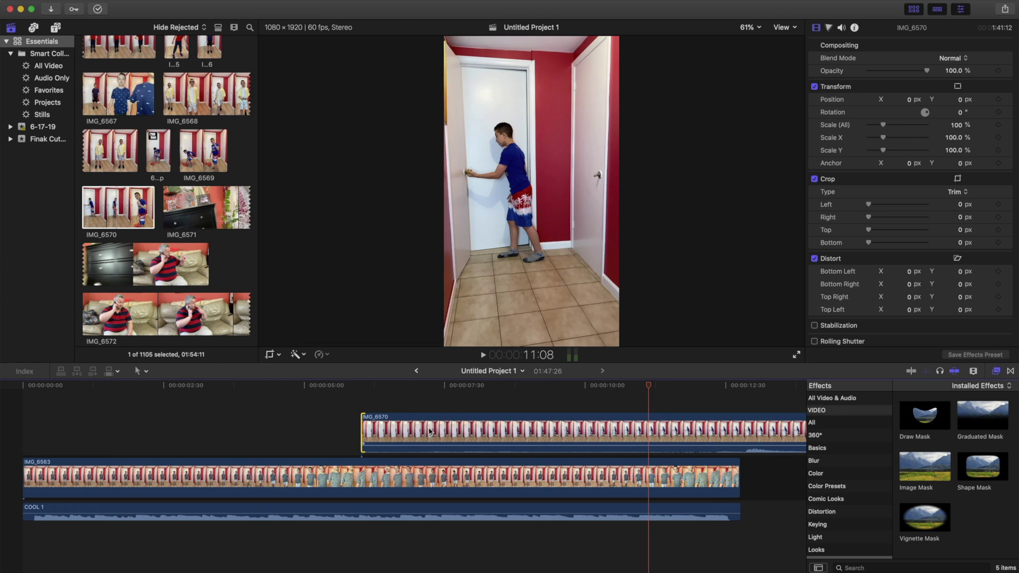
pyautogui.moveTo(429, 428); pyautogui.dragTo(88, 429)
# - Cut IMG_6570 at 22:15 and delete the part after the cut
pyautogui.click(389, 402)
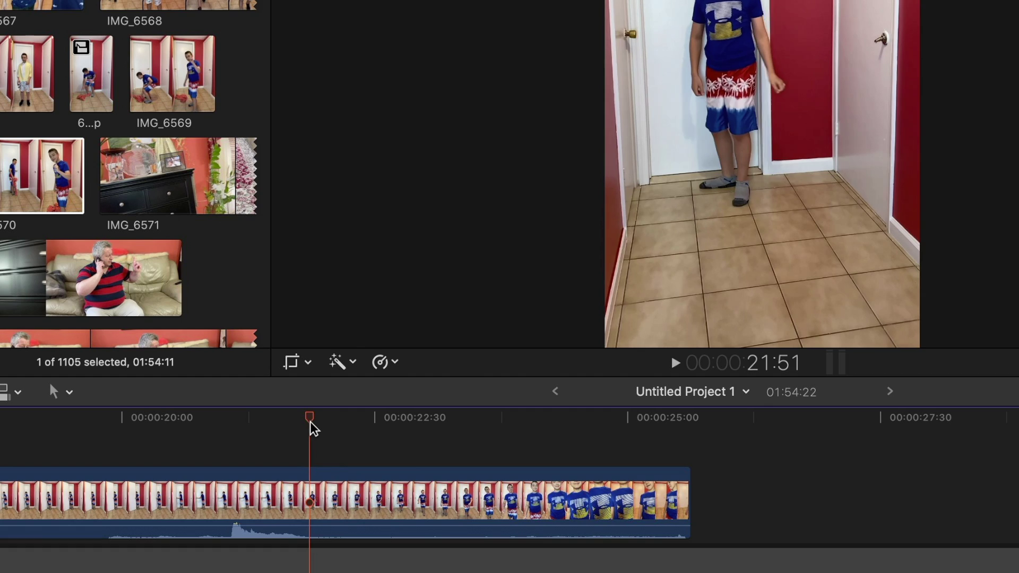
pyautogui.moveTo(280, 389); pyautogui.dragTo(304, 389)
pyautogui.moveTo(359, 431)
pyautogui.mouseDown()
pyautogui.moveTo(310, 428)
pyautogui.moveTo(349, 425)
pyautogui.mouseUp()
pyautogui.click(347, 517)
pyautogui.press('super+b')
pyautogui.click(498, 490)
pyautogui.press('Delete')
# - Retime the whole IMG_6570 clip to Fast (400%)
pyautogui.hscroll(-8, 197, 495)
pyautogui.hscroll(-10, 199, 501)
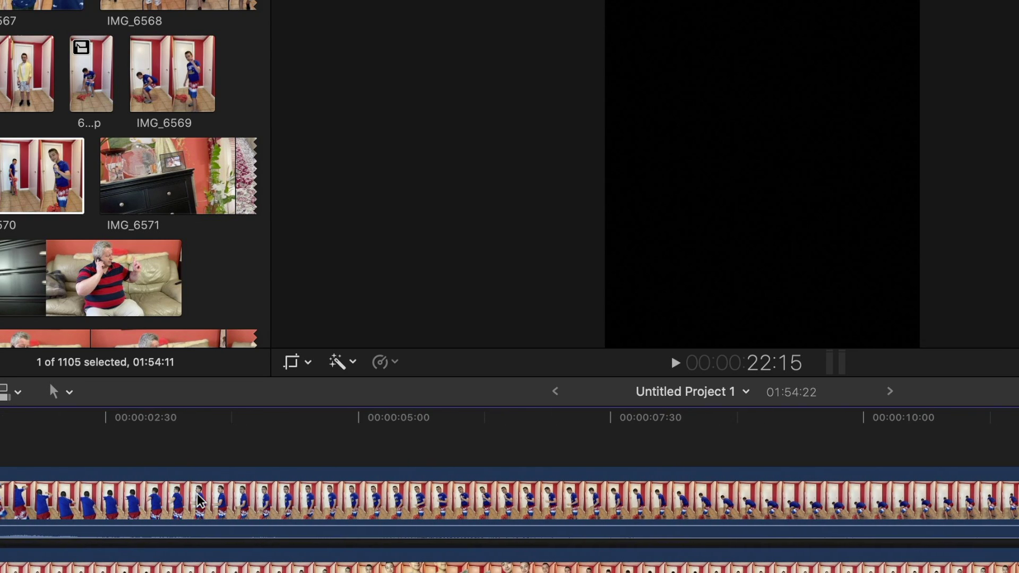
pyautogui.click(121, 460)
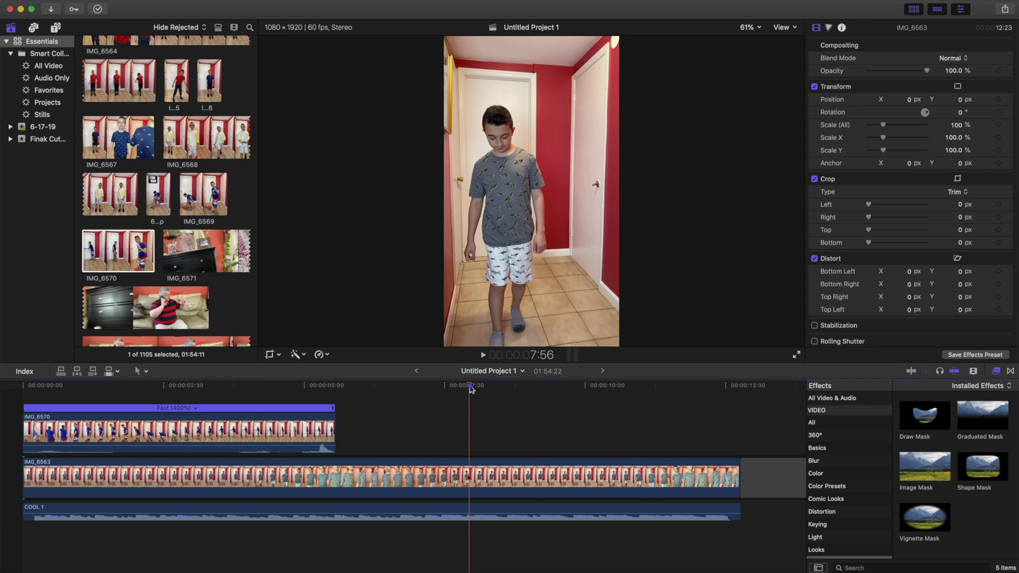
# - Split the 400% IMG_6570 clip at 1:33 and again shortly after, isolating the finger-to-mouth moment
pyautogui.moveTo(471, 390); pyautogui.dragTo(443, 392)
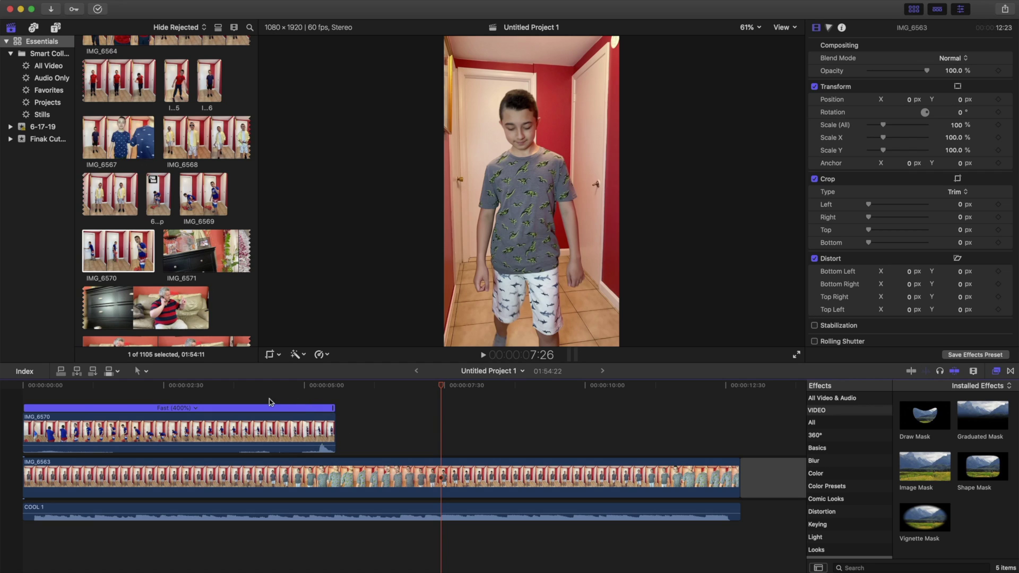
pyautogui.click(198, 393)
pyautogui.click(174, 393)
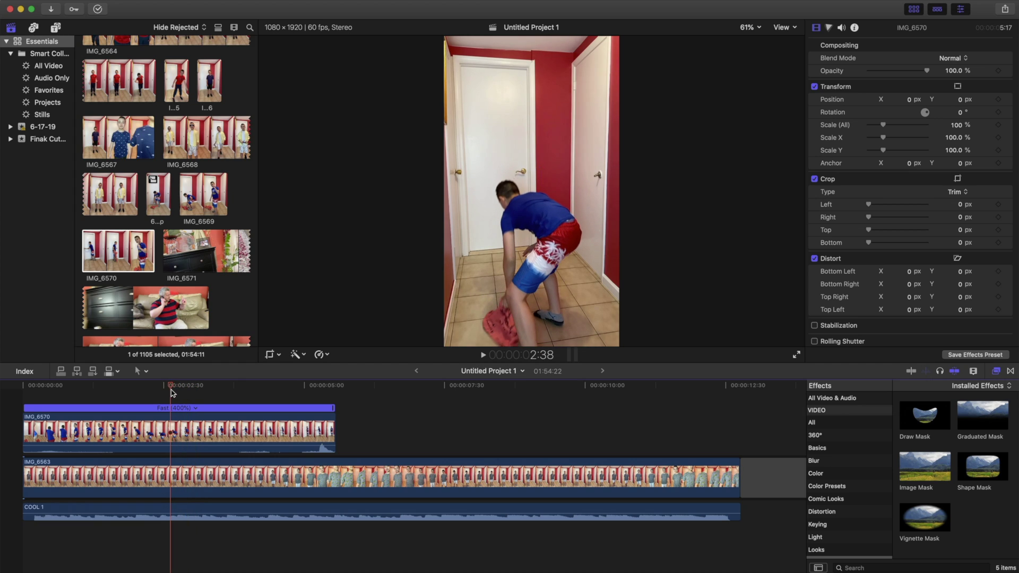
pyautogui.moveTo(175, 393)
pyautogui.mouseDown()
pyautogui.moveTo(98, 392)
pyautogui.moveTo(178, 378)
pyautogui.mouseUp()
pyautogui.click(108, 425)
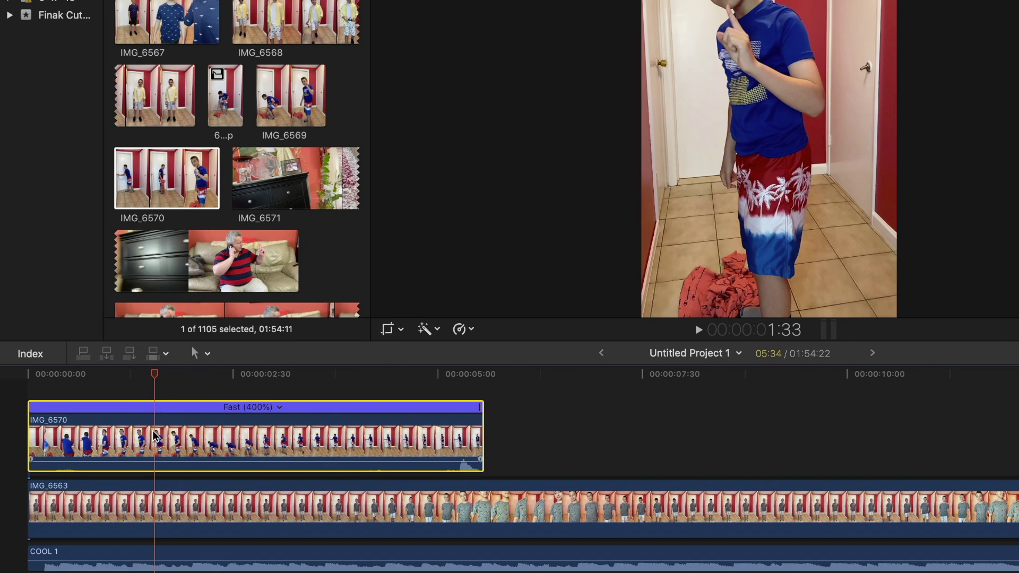
pyautogui.press('super+b')
pyautogui.press('super+b')
# - Return the short second IMG_6570 segment to Normal (100%) speed and keep the following segment directly after it
pyautogui.click(460, 329)
pyautogui.click(484, 370)
pyautogui.moveTo(193, 457); pyautogui.dragTo(299, 518)
pyautogui.scroll(1, 205, 449)
# - Split the ending of IMG_6570 into two segments, retiming the first to a custom 220% and the second to Normal (100%)
pyautogui.moveTo(427, 378); pyautogui.dragTo(448, 390)
pyautogui.click(505, 466)
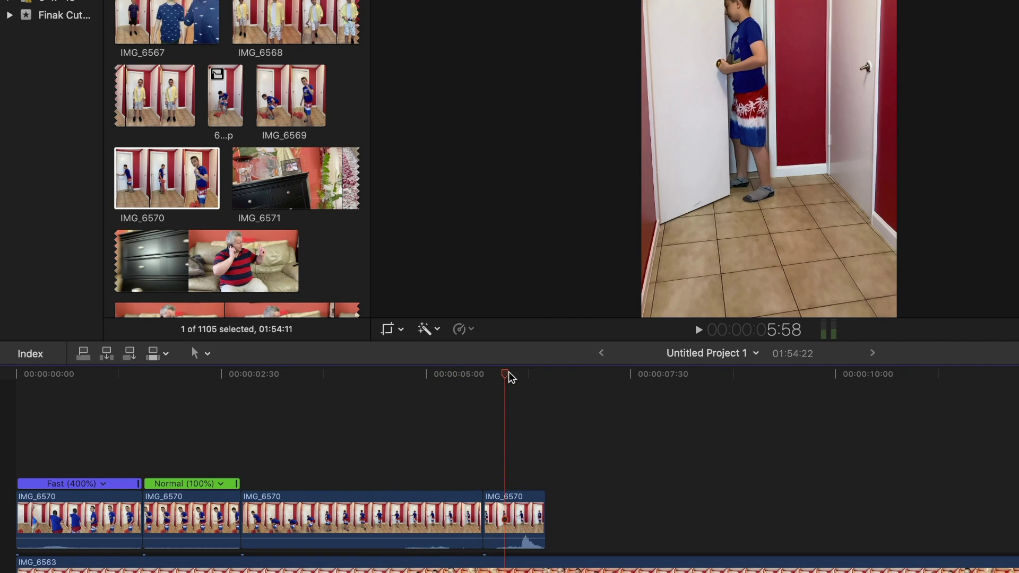
pyautogui.moveTo(508, 373)
pyautogui.mouseDown()
pyautogui.moveTo(485, 375)
pyautogui.moveTo(505, 374)
pyautogui.mouseUp()
pyautogui.write('220')
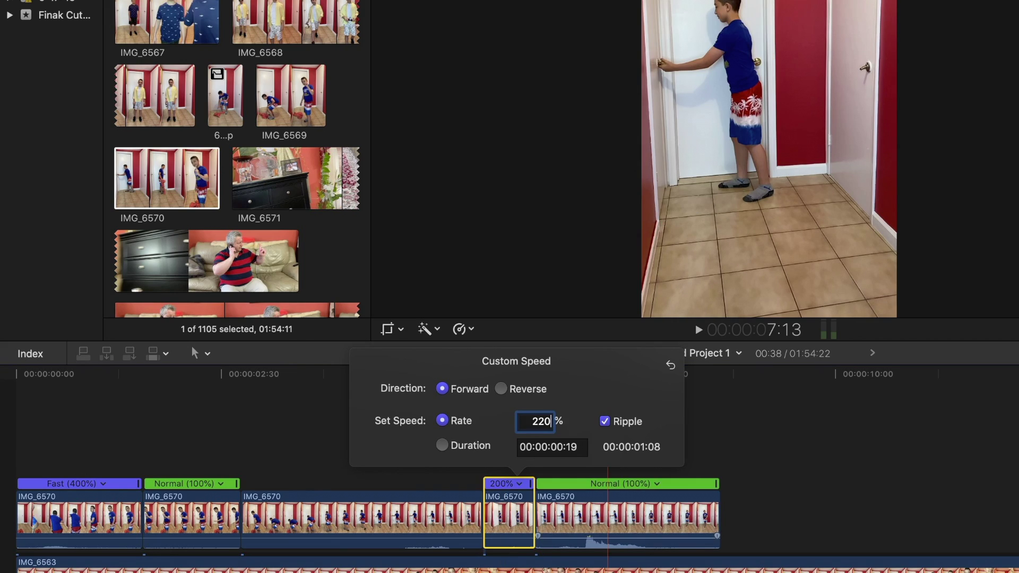
pyautogui.press('Return')
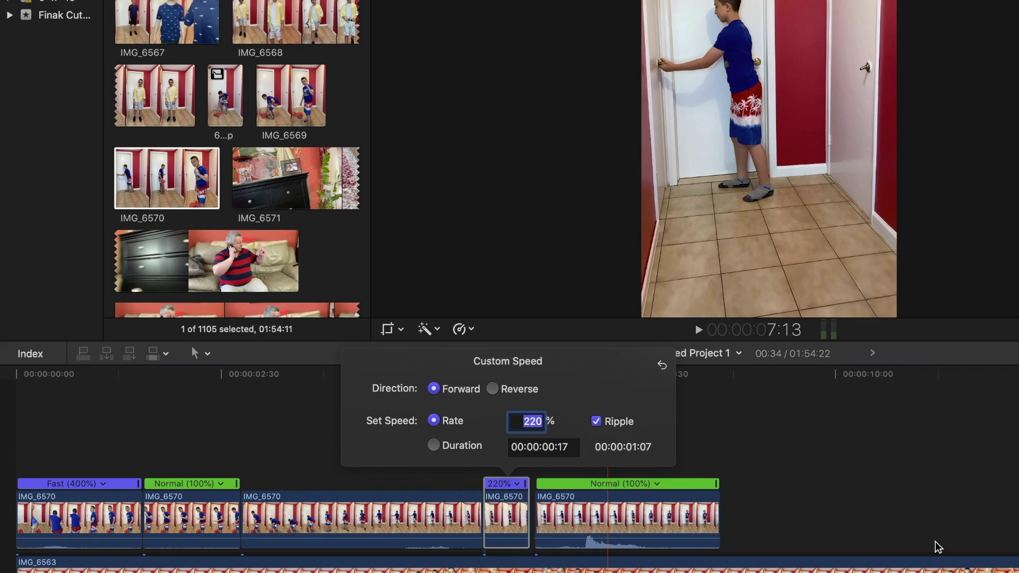
# - Cut the last IMG_6570 segment at 7:26 and remove the remainder
pyautogui.click(627, 499)
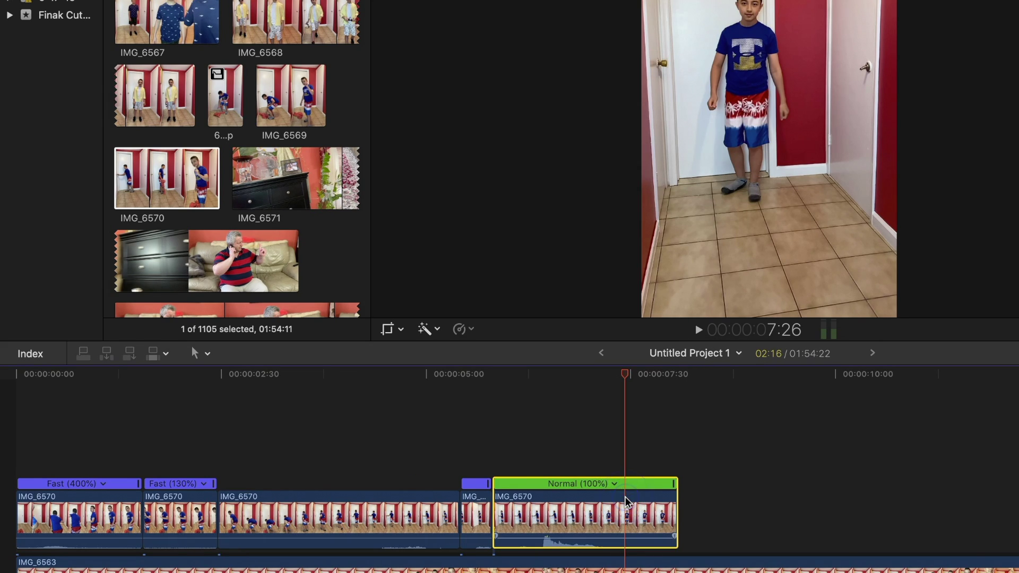
pyautogui.hotkey('ctrl', 'b')
pyautogui.click(641, 507)
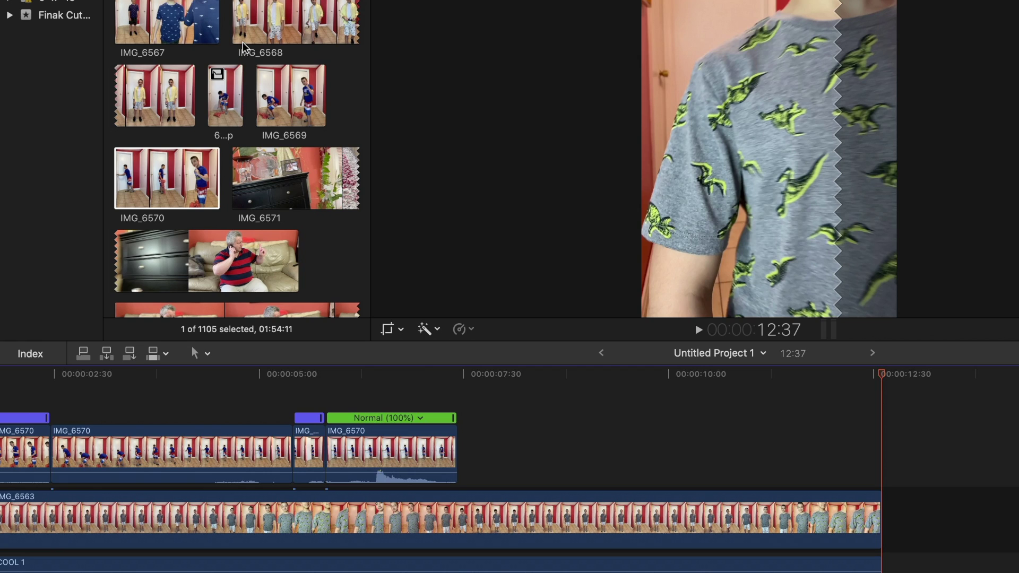
# - Add IMG_6562 above IMG_6563, trim its beginning and join it to the end of IMG_6570 at 7:26
pyautogui.scroll(10, 253, 24)
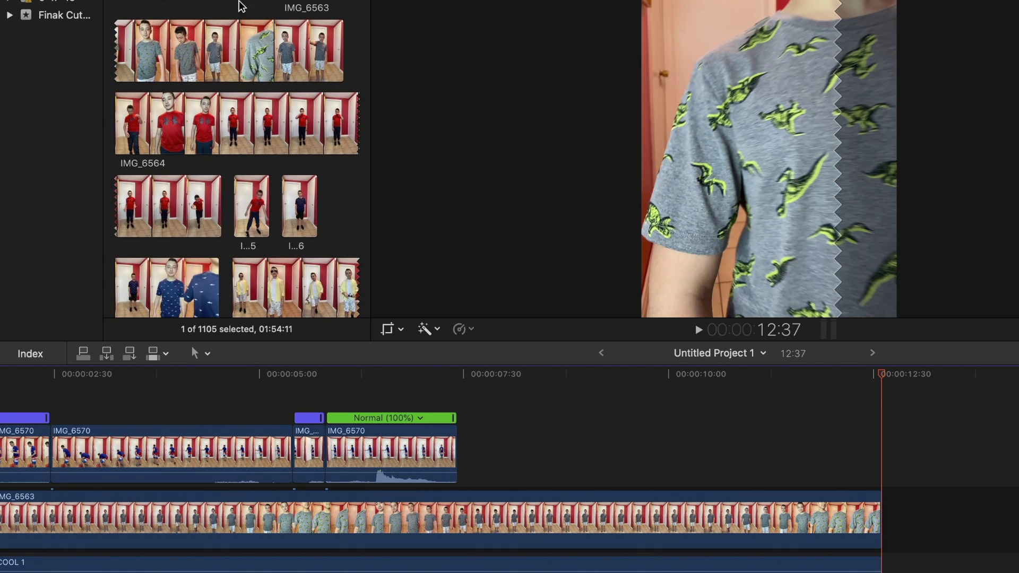
pyautogui.moveTo(210, 87); pyautogui.dragTo(481, 428)
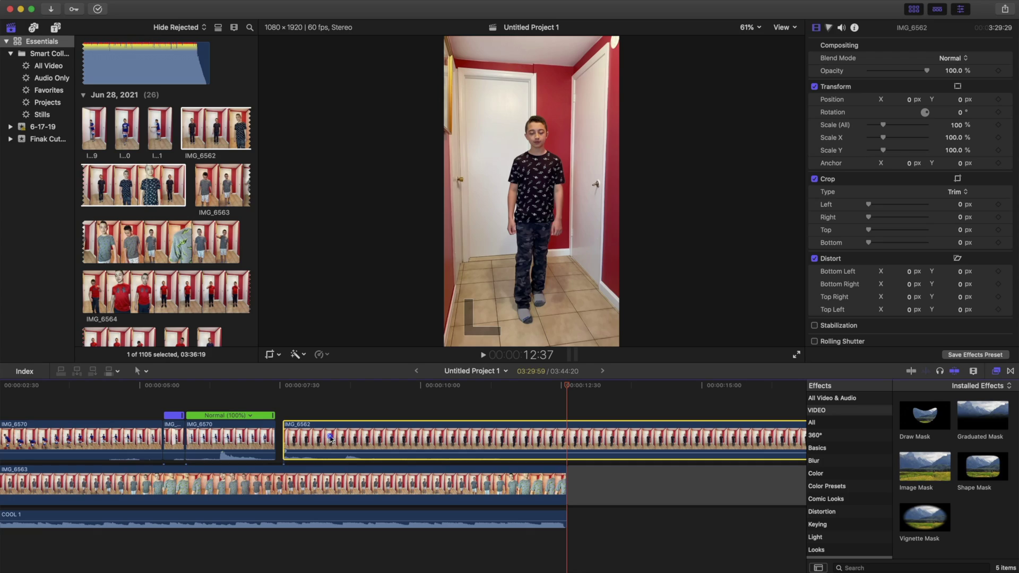
pyautogui.moveTo(333, 439); pyautogui.dragTo(606, 431)
pyautogui.click(281, 388)
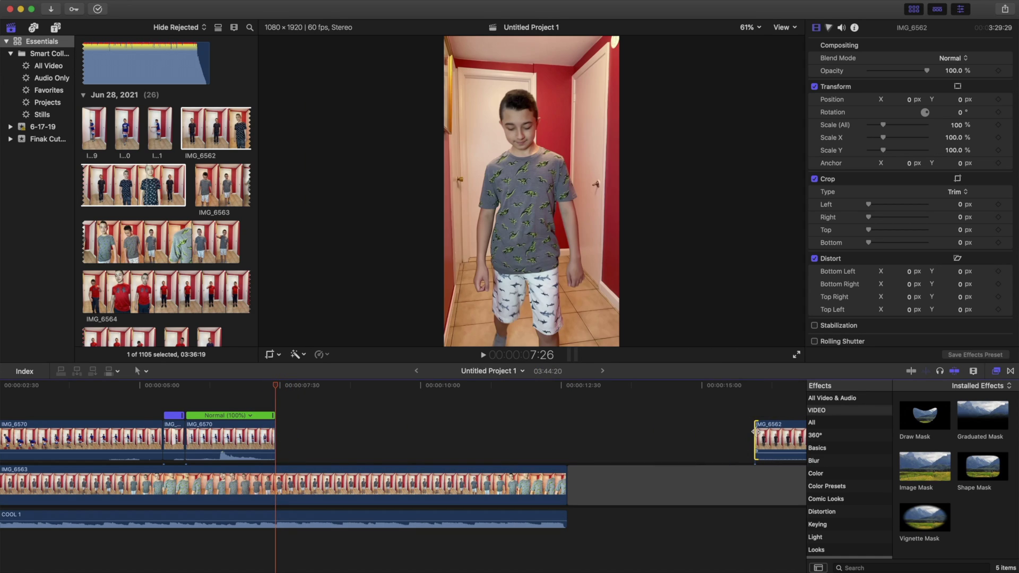
pyautogui.moveTo(783, 433); pyautogui.dragTo(303, 433)
# - Divide IMG_6562 into two speed segments at 8:53
pyautogui.click(95, 425)
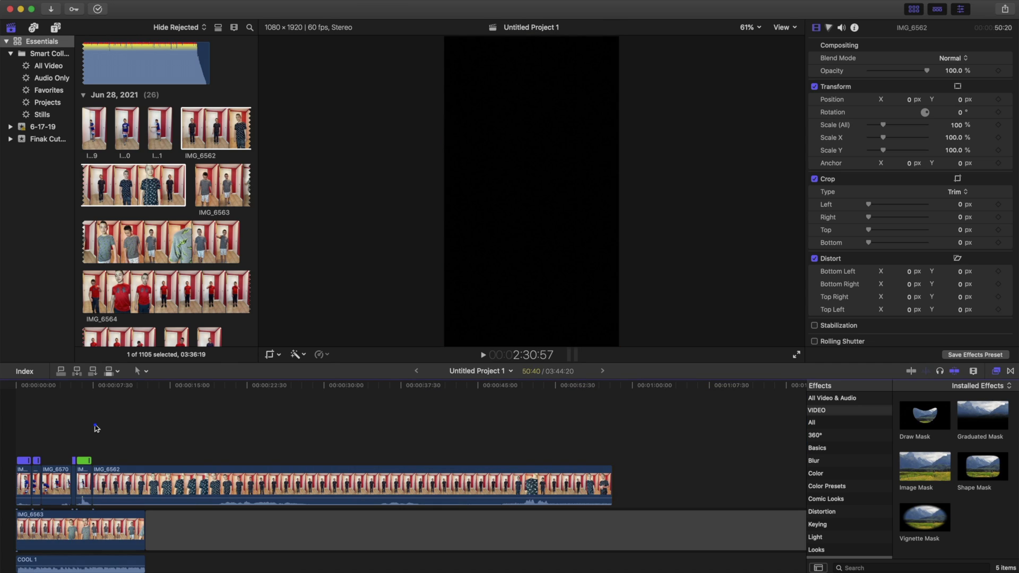
pyautogui.click(94, 427)
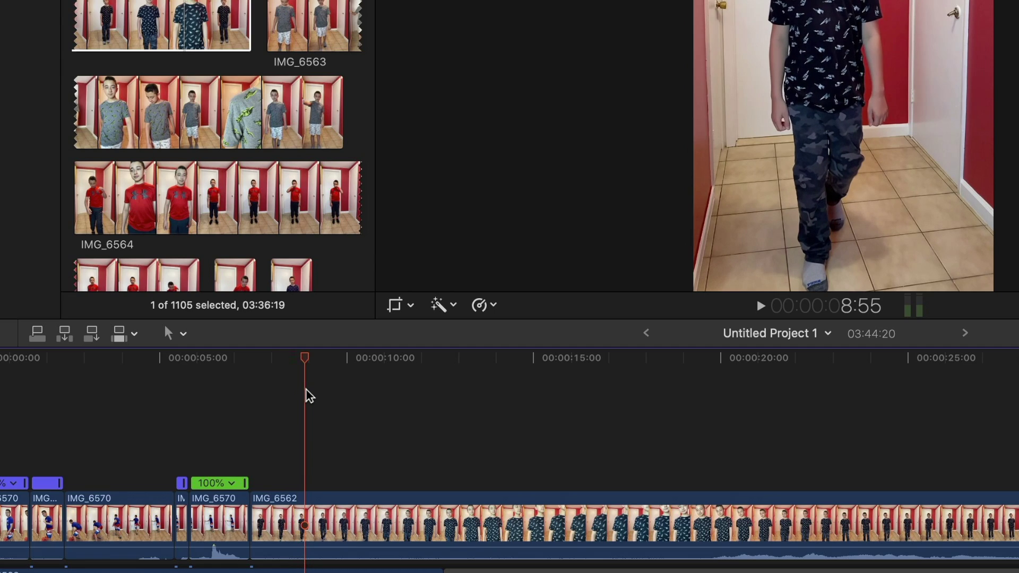
pyautogui.click(305, 510)
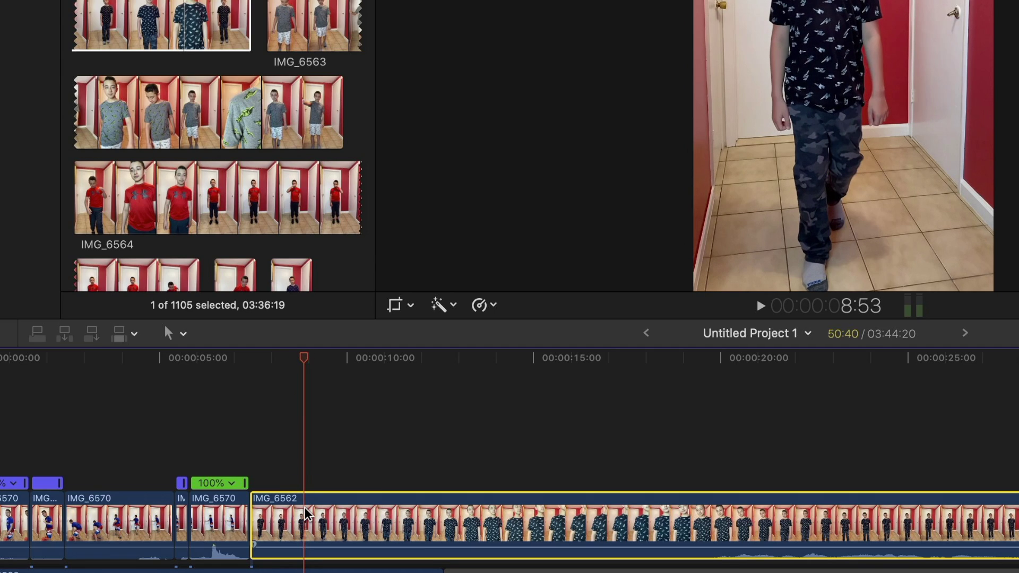
pyautogui.press('super+r')
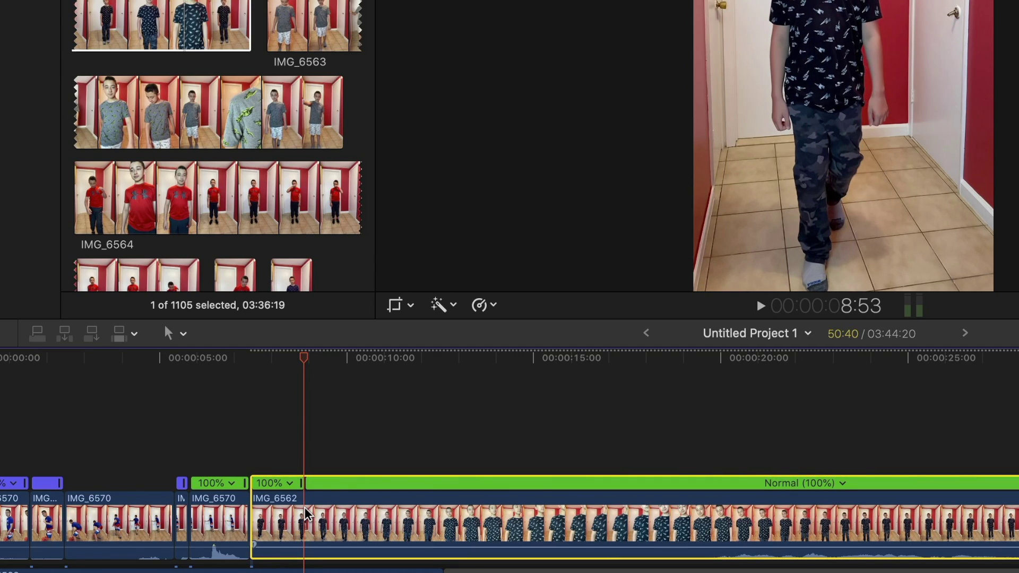
# - Split IMG_6562 into two speed segments at 10:01 and shorten the first one to a brief, fast segment
pyautogui.moveTo(299, 486); pyautogui.dragTo(266, 489)
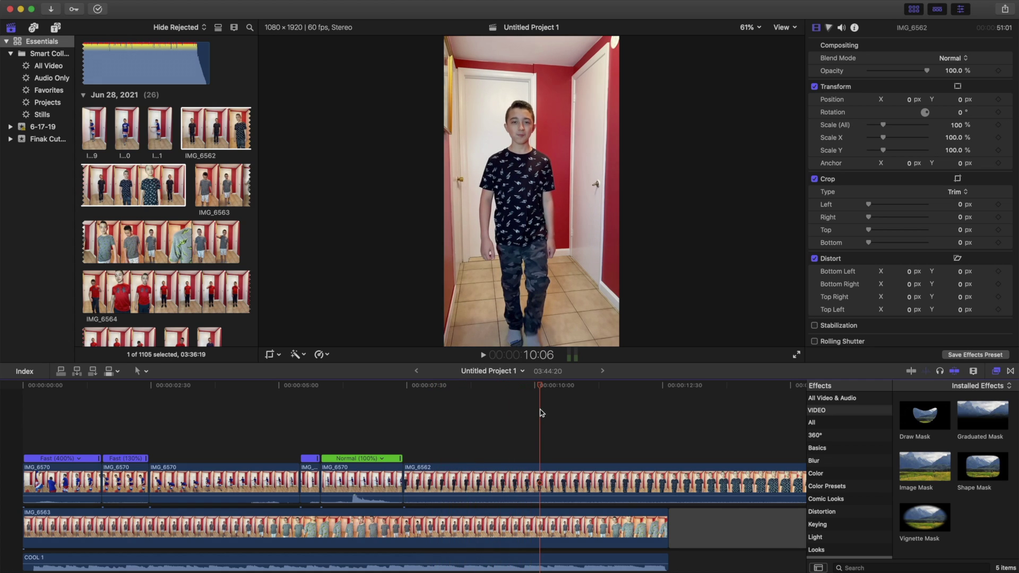
pyautogui.click(537, 482)
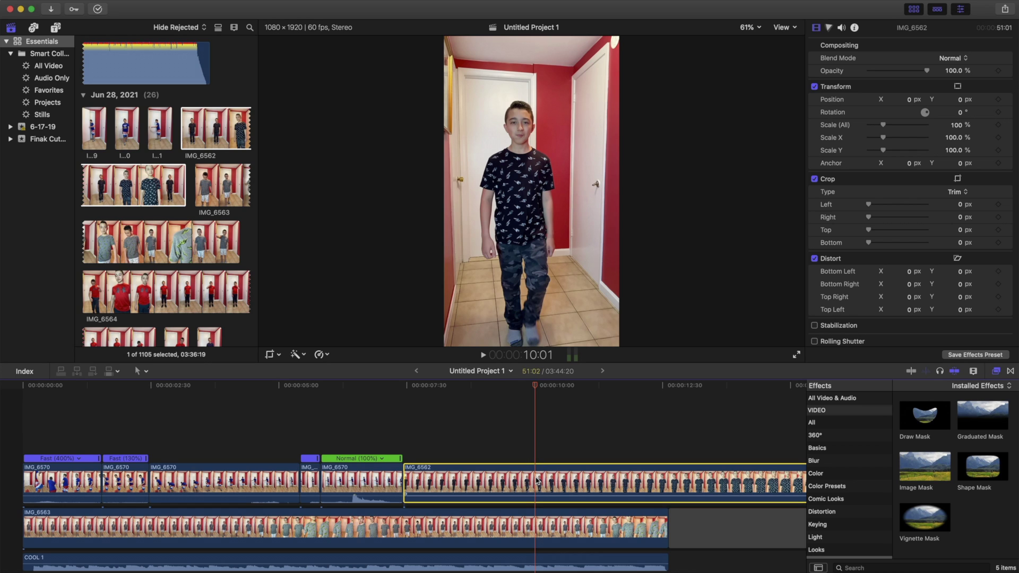
pyautogui.press('super+r')
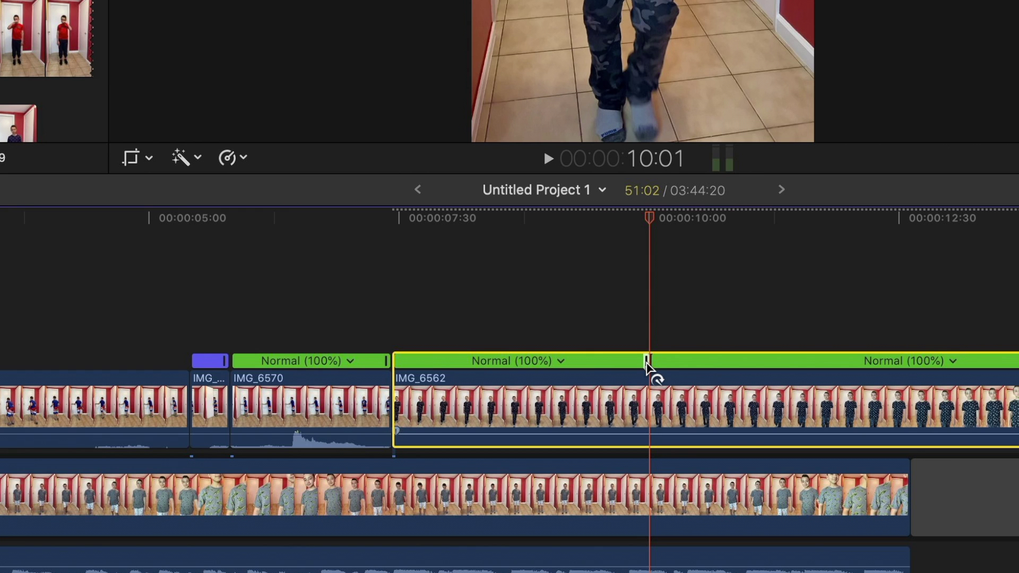
pyautogui.moveTo(647, 366); pyautogui.dragTo(426, 366)
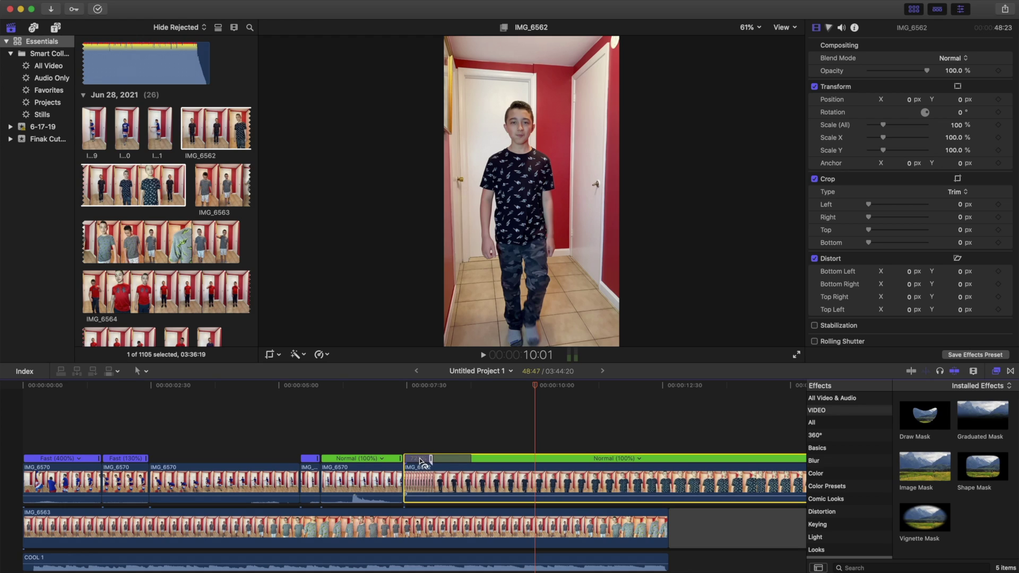
pyautogui.moveTo(421, 461); pyautogui.dragTo(419, 458)
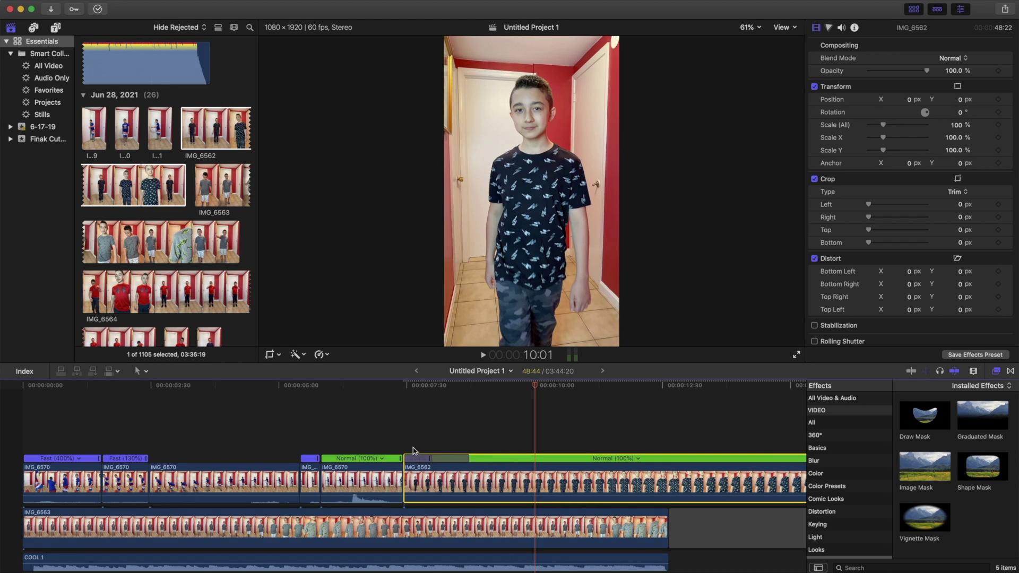
pyautogui.click(405, 427)
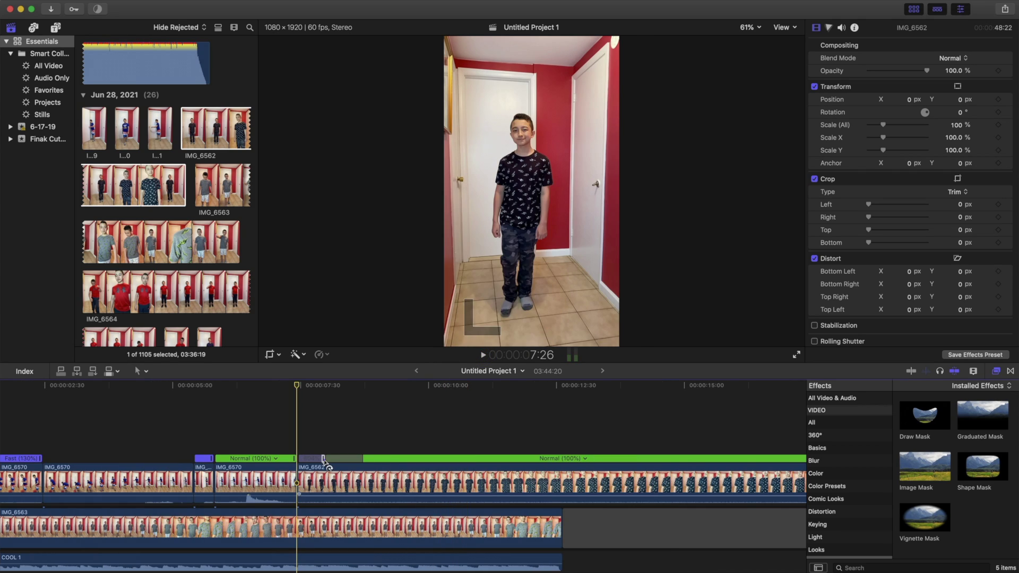
pyautogui.click(323, 460)
pyautogui.click(300, 431)
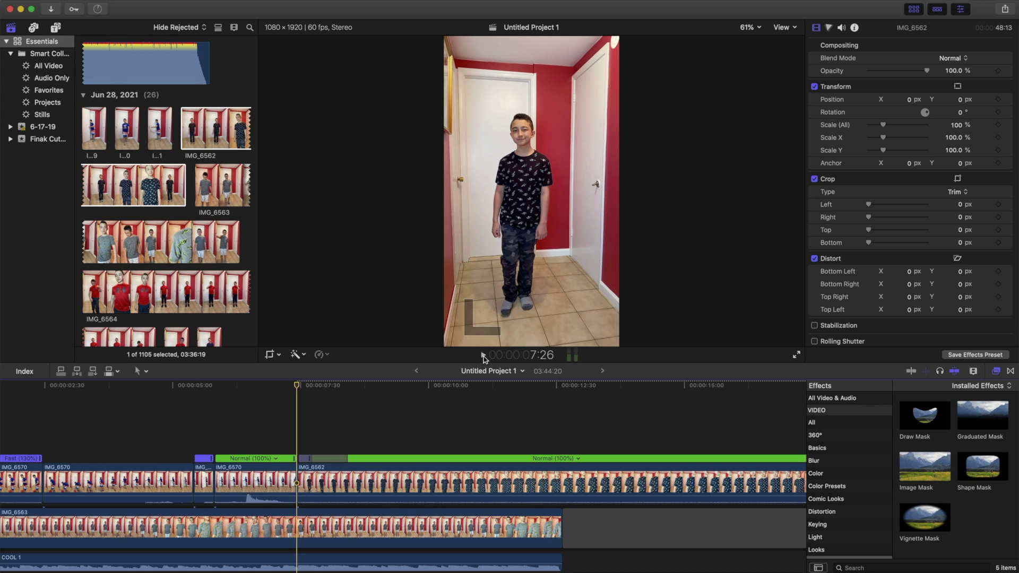
# - Add IMG_6563 to the timeline, with its beginning trimmed, and place it above the start of IMG_6562
pyautogui.click(219, 186)
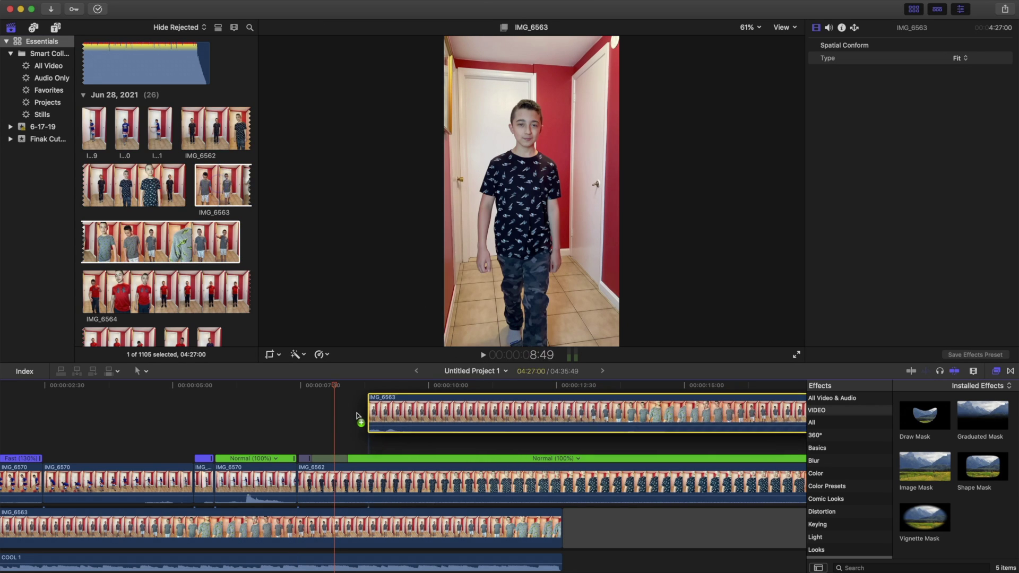
pyautogui.press('e')
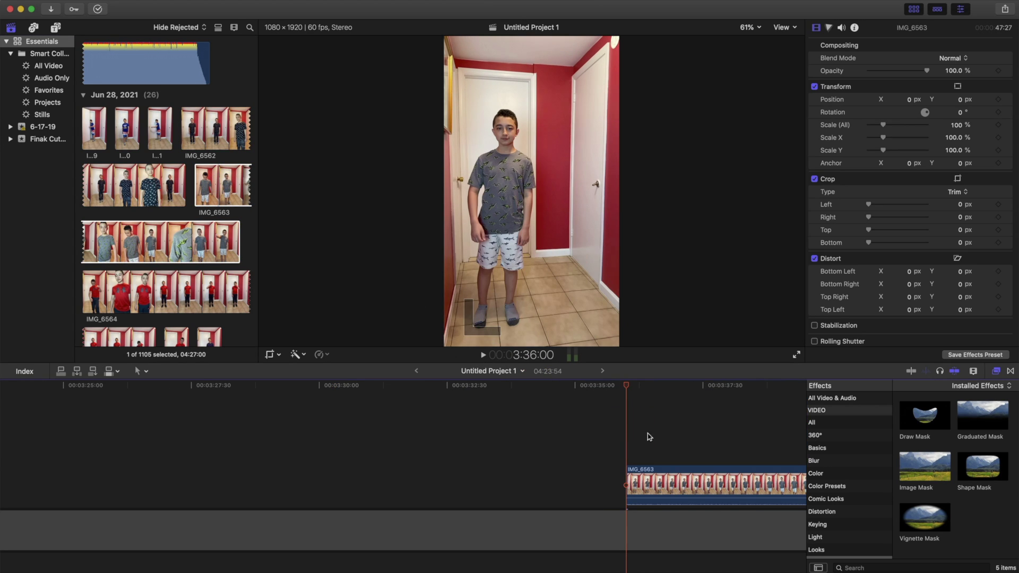
pyautogui.moveTo(654, 478); pyautogui.dragTo(532, 429)
# - Cut IMG_6562 at 8:12, remove the remainder and join the upper IMG_6563 clip to its end
pyautogui.click(344, 481)
pyautogui.press('super+b')
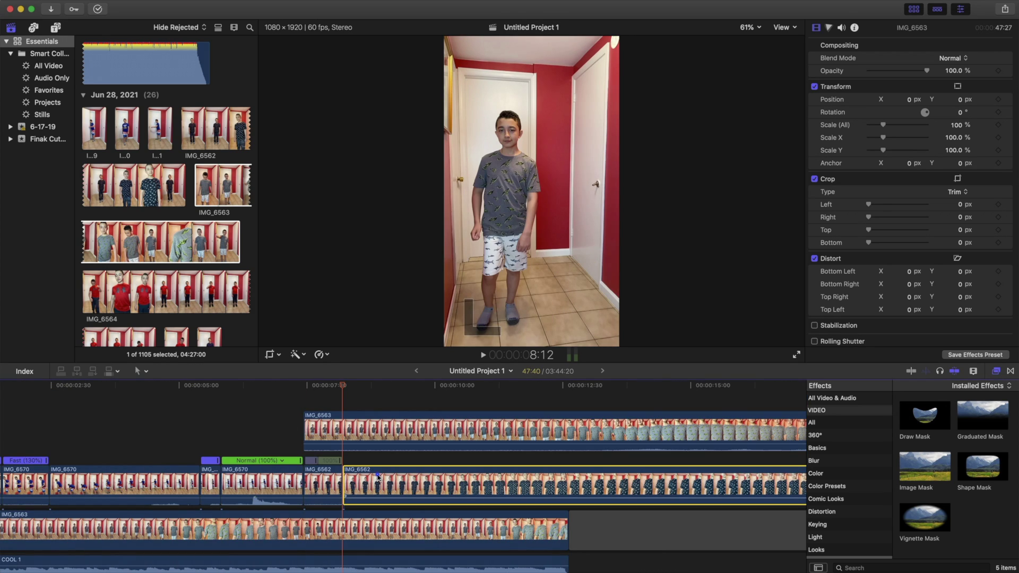
pyautogui.press('Delete')
pyautogui.moveTo(362, 433); pyautogui.dragTo(405, 482)
pyautogui.click(344, 392)
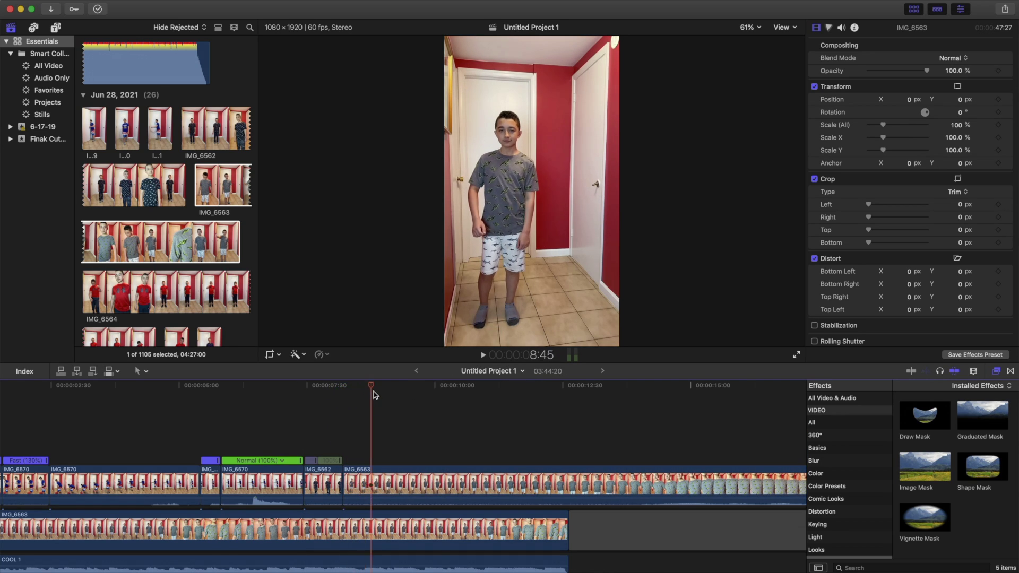
# - Speed up the beginning of the upper IMG_6563 using a speed split at 10:49, and end the clip at 9:10
pyautogui.moveTo(452, 406); pyautogui.dragTo(467, 441)
pyautogui.click(475, 494)
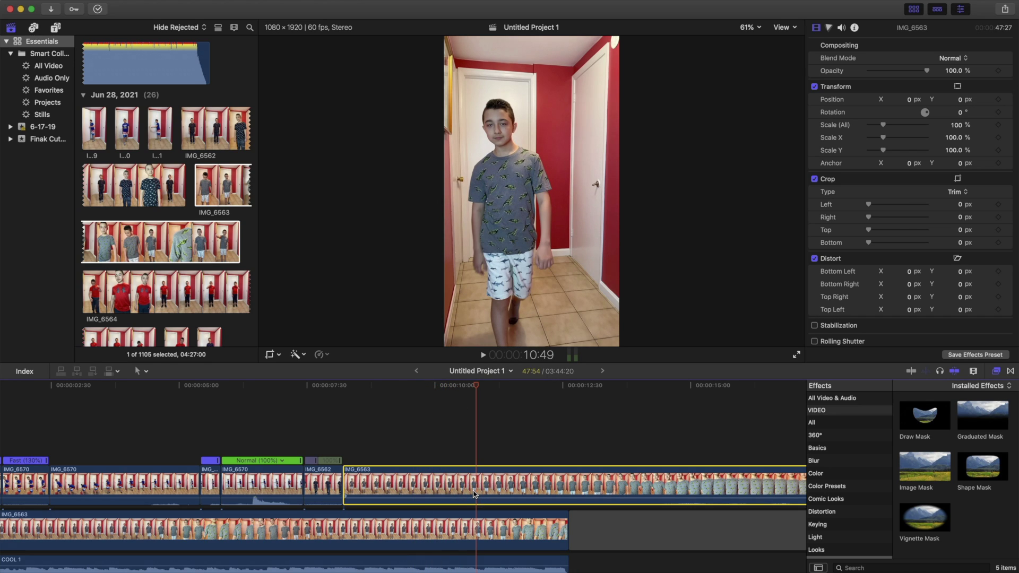
pyautogui.hotkey('shift', 'b')
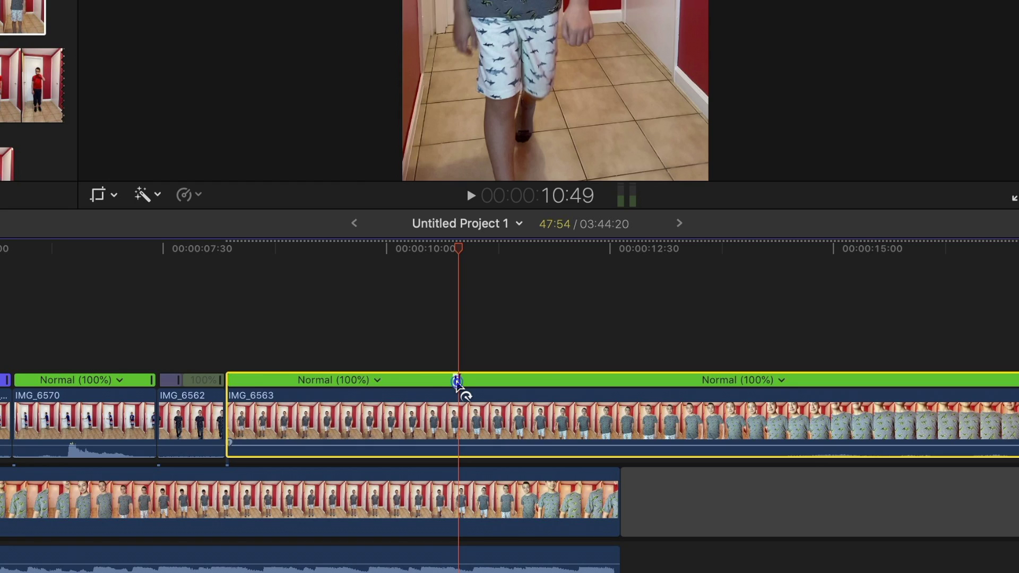
pyautogui.moveTo(478, 459); pyautogui.dragTo(371, 470)
pyautogui.moveTo(274, 391); pyautogui.dragTo(234, 398)
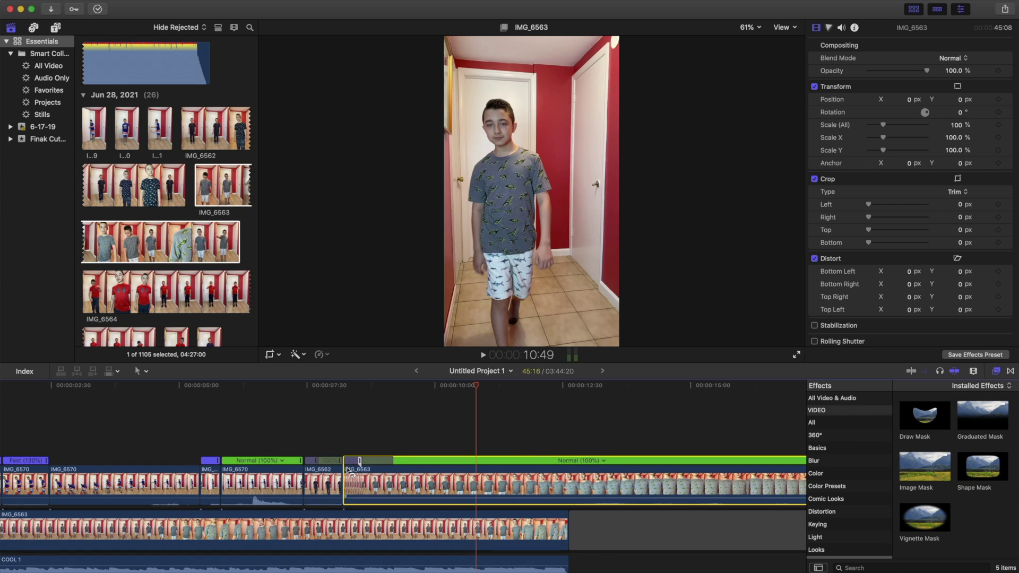
pyautogui.moveTo(348, 469); pyautogui.dragTo(349, 467)
pyautogui.click(344, 429)
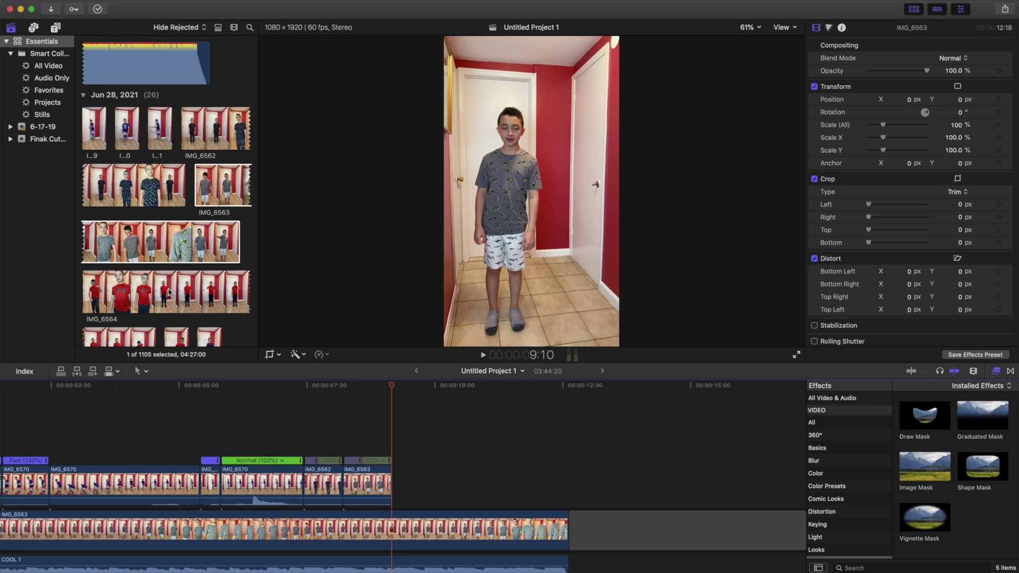
# - Add IMG_6564 to the timeline and join it to the end of IMG_6563 at 9:10
pyautogui.click(165, 292)
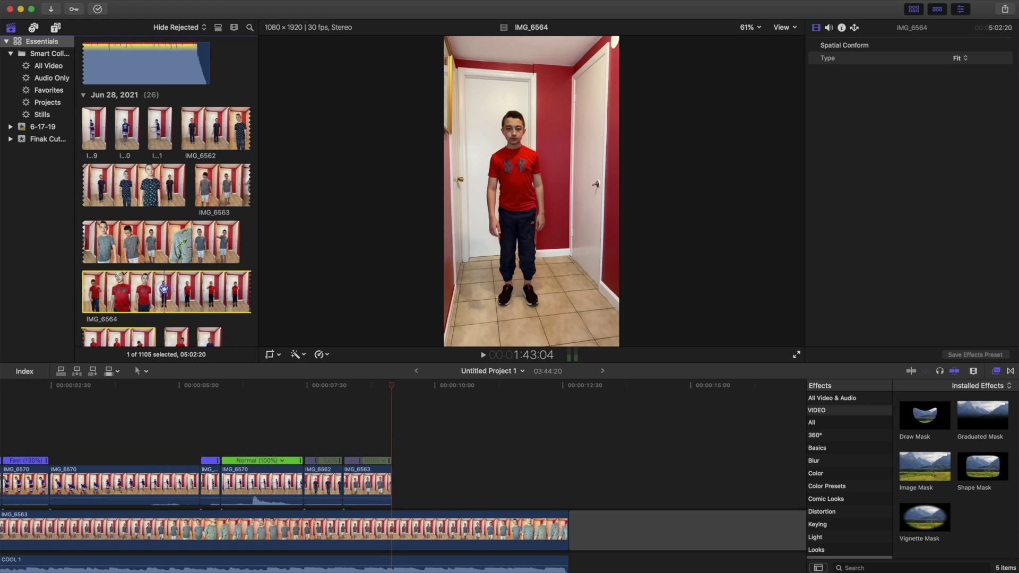
pyautogui.moveTo(164, 290); pyautogui.dragTo(428, 446)
pyautogui.moveTo(427, 446); pyautogui.dragTo(394, 478)
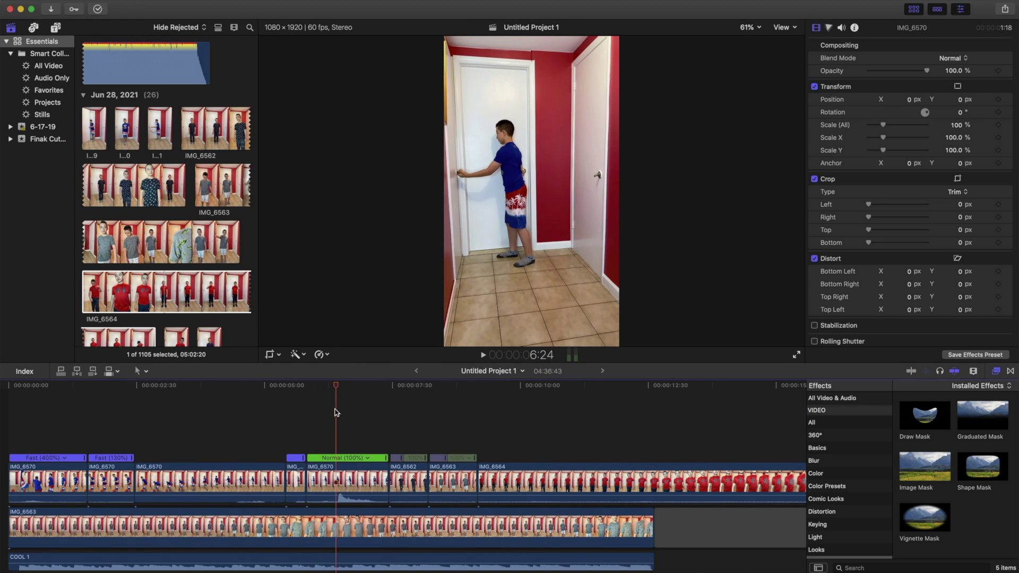
# - Animate a zoom on the third IMG_6570 segment with Transform keyframes, from 100% at 2:28 to 113.33% at 5:14
pyautogui.click(146, 415)
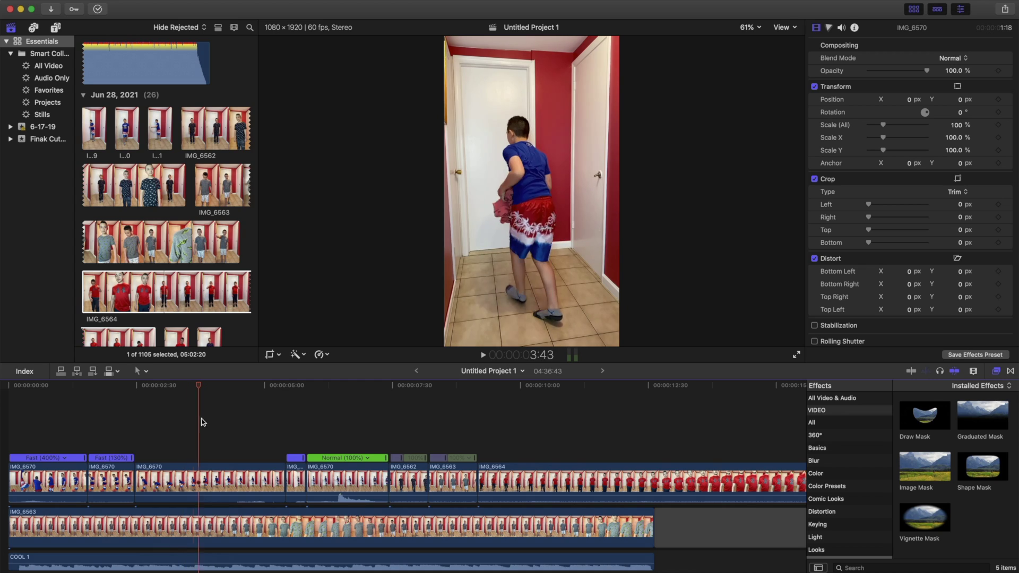
pyautogui.click(148, 480)
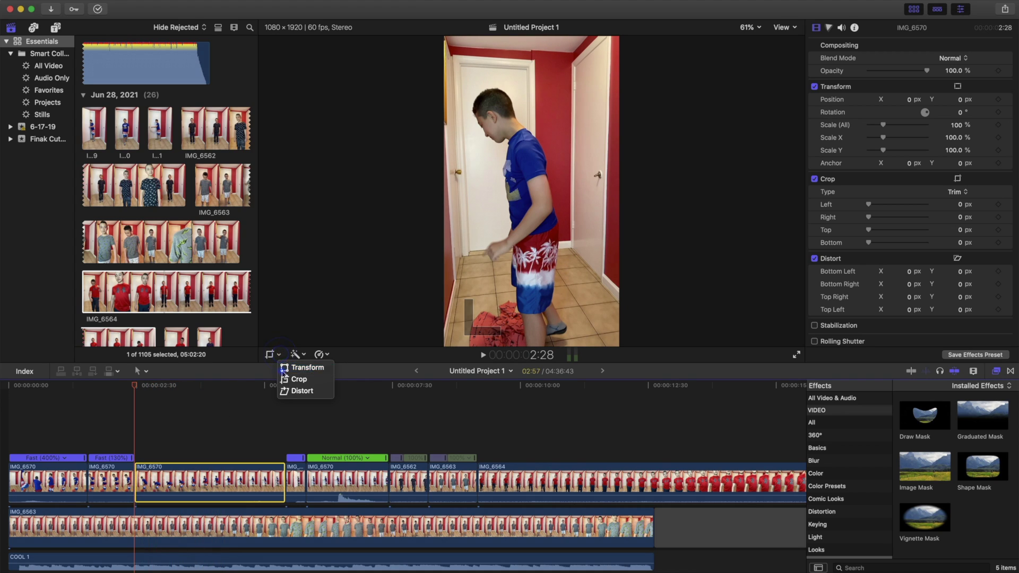
pyautogui.click(303, 368)
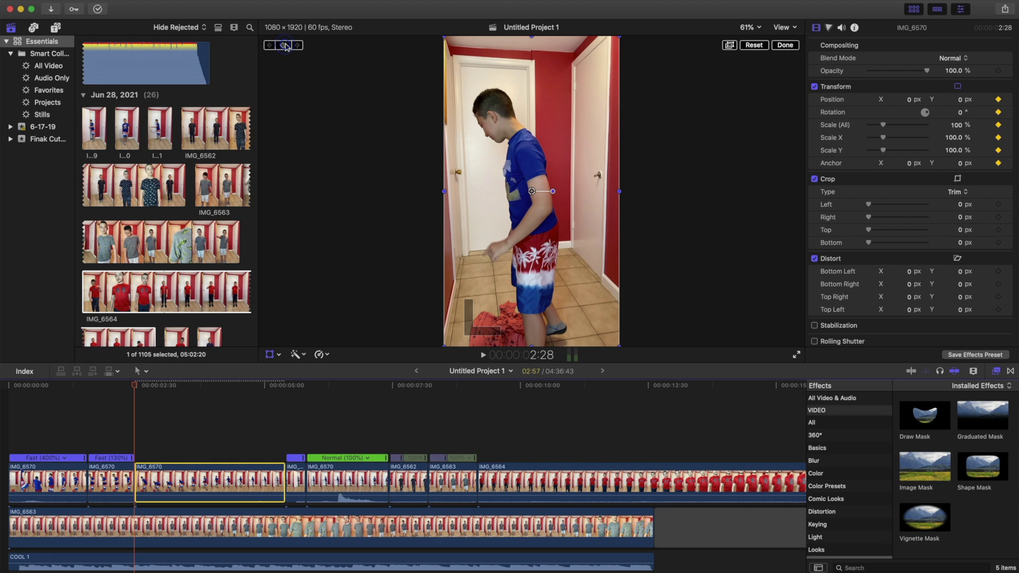
pyautogui.moveTo(137, 390); pyautogui.dragTo(276, 391)
pyautogui.moveTo(444, 347); pyautogui.dragTo(436, 369)
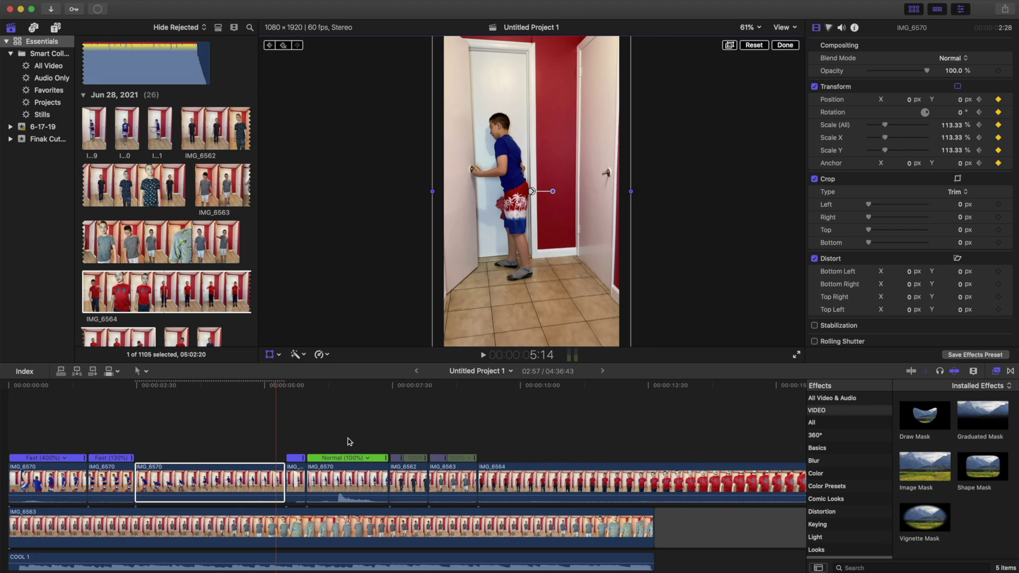
# - Combine the last two IMG_6570 segments into a new compound clip with the default name
pyautogui.moveTo(357, 438); pyautogui.dragTo(298, 481)
pyautogui.rightClick(306, 479)
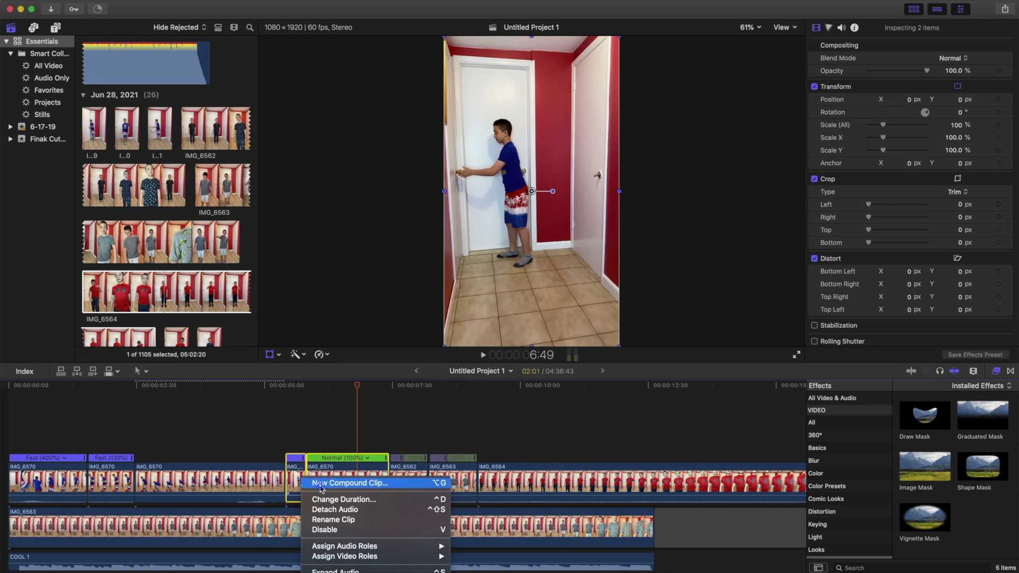
pyautogui.click(324, 484)
pyautogui.press('Return')
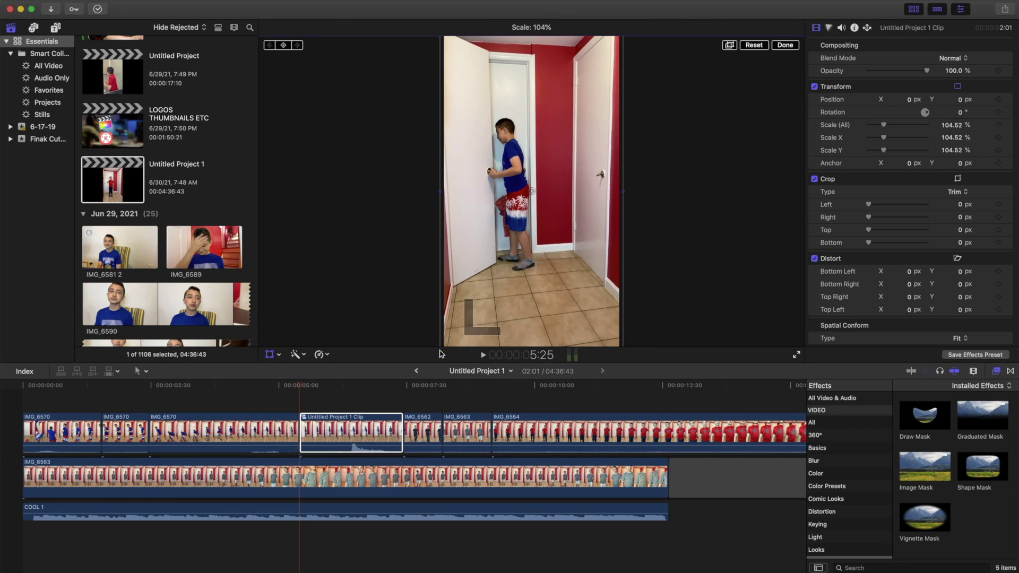
# - Enlarge the compound clip, keyframe its Transform at 5:25, and reduce its scale to 105.83% at 7:18 with the viewer at 50%
pyautogui.moveTo(435, 367); pyautogui.dragTo(430, 367)
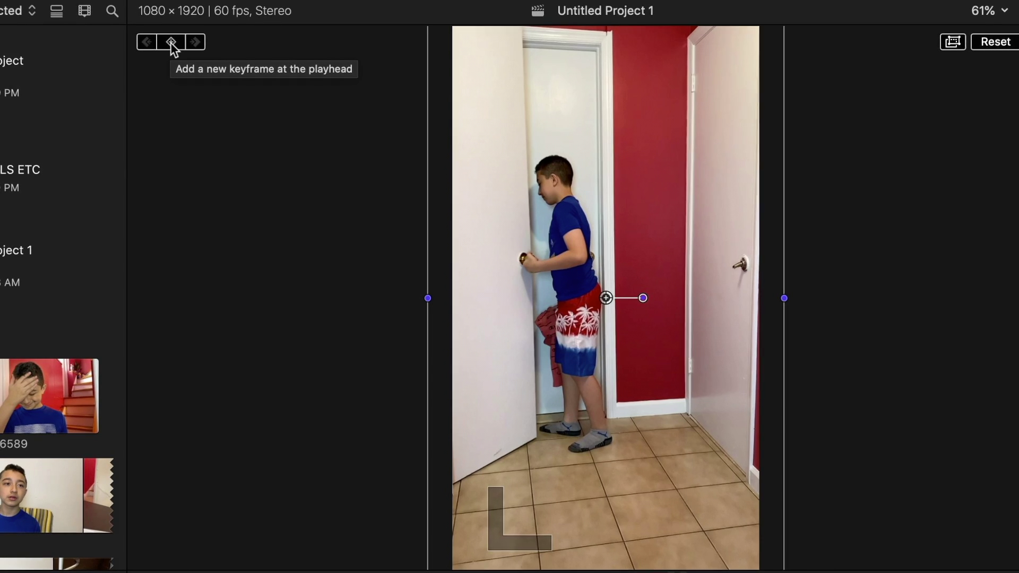
pyautogui.click(283, 45)
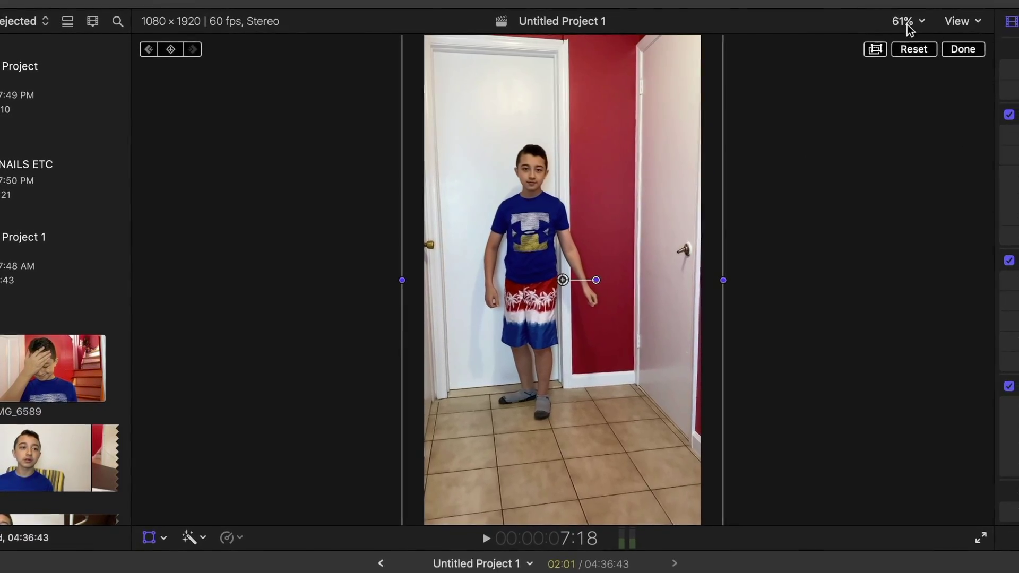
pyautogui.click(915, 20)
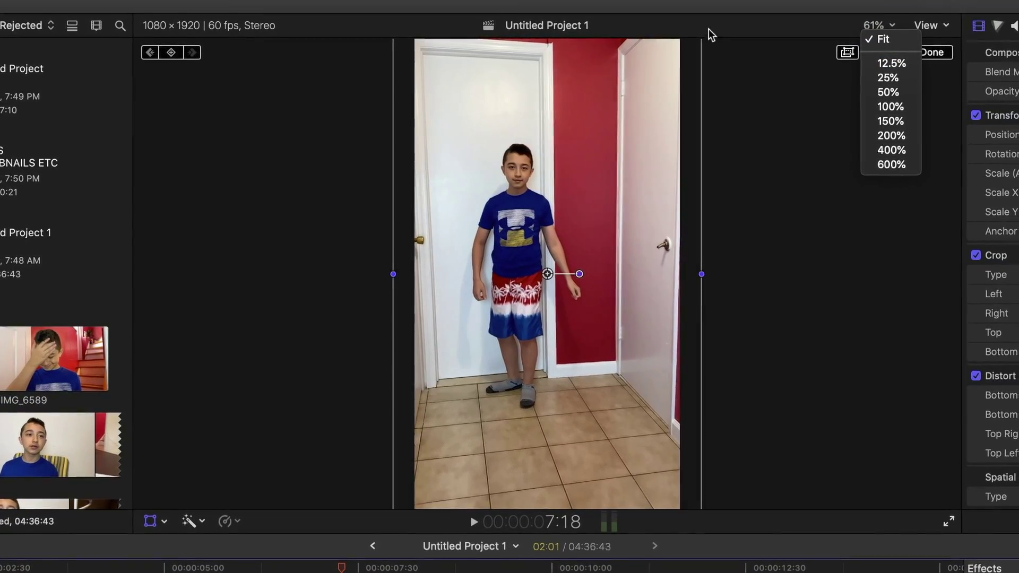
pyautogui.click(875, 96)
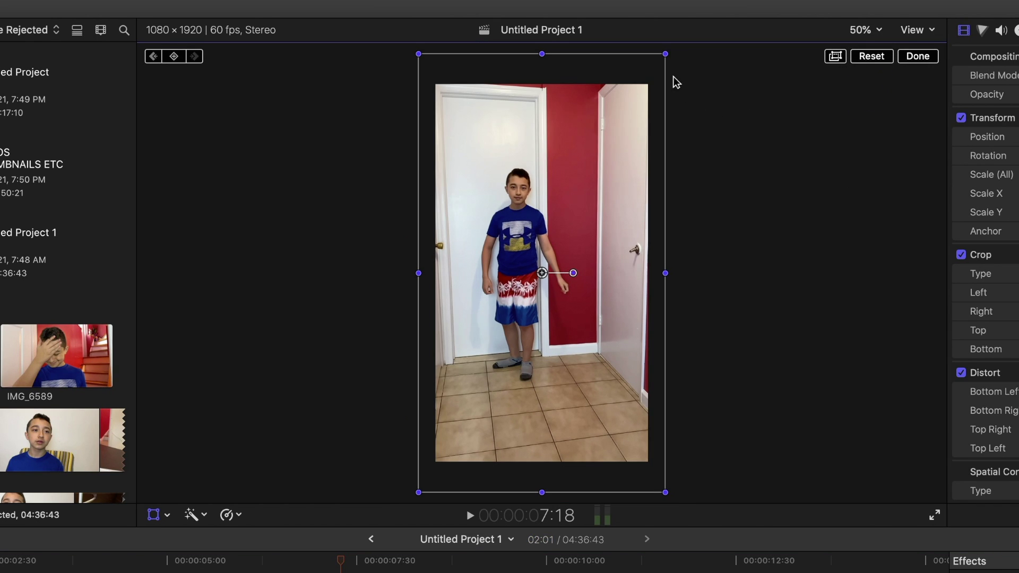
pyautogui.moveTo(666, 54); pyautogui.dragTo(657, 69)
pyautogui.moveTo(208, 387); pyautogui.dragTo(394, 410)
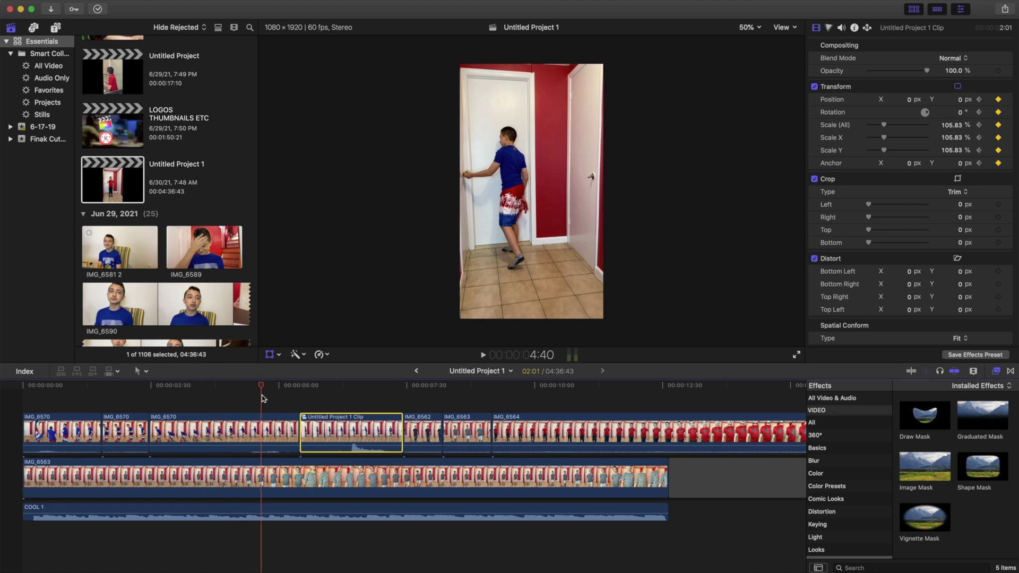
# - Keyframe IMG_6562 to zoom from 100% at 7:26 to 107.19% at 8:04, and play the edit from 3:18
pyautogui.click(411, 398)
pyautogui.hscroll(3, 412, 398)
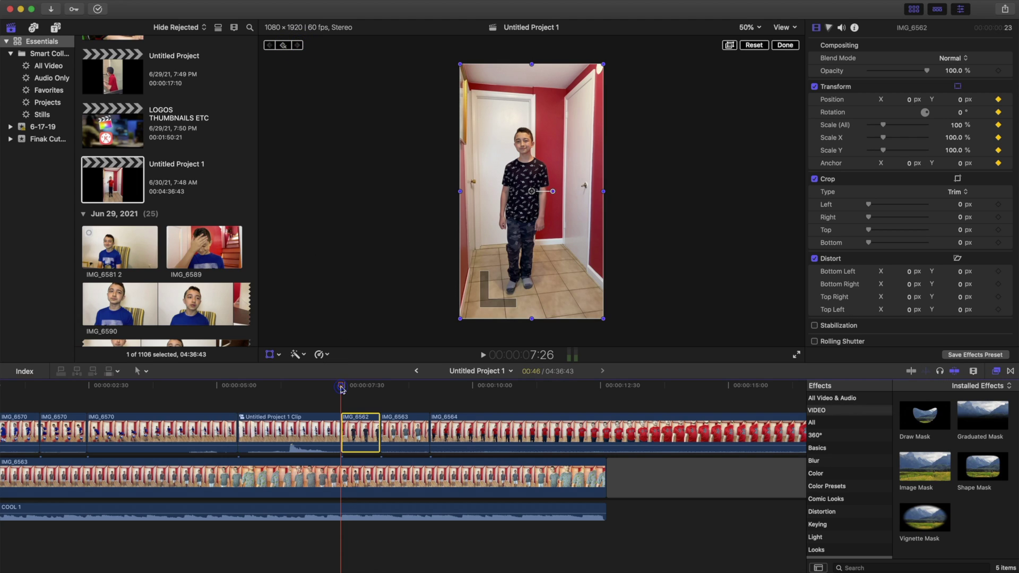
pyautogui.moveTo(341, 389); pyautogui.dragTo(373, 389)
pyautogui.moveTo(460, 319); pyautogui.dragTo(455, 327)
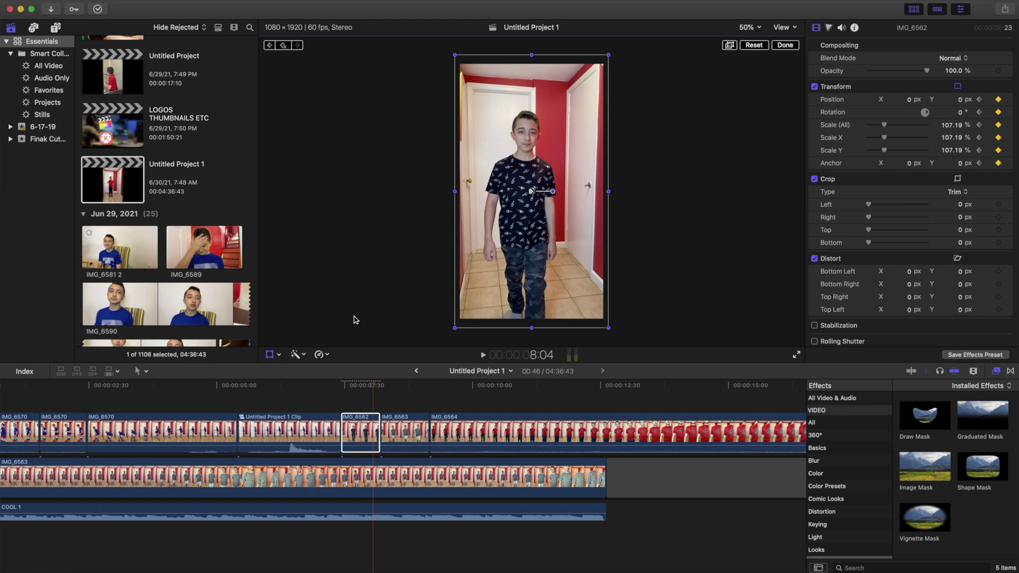
pyautogui.click(129, 401)
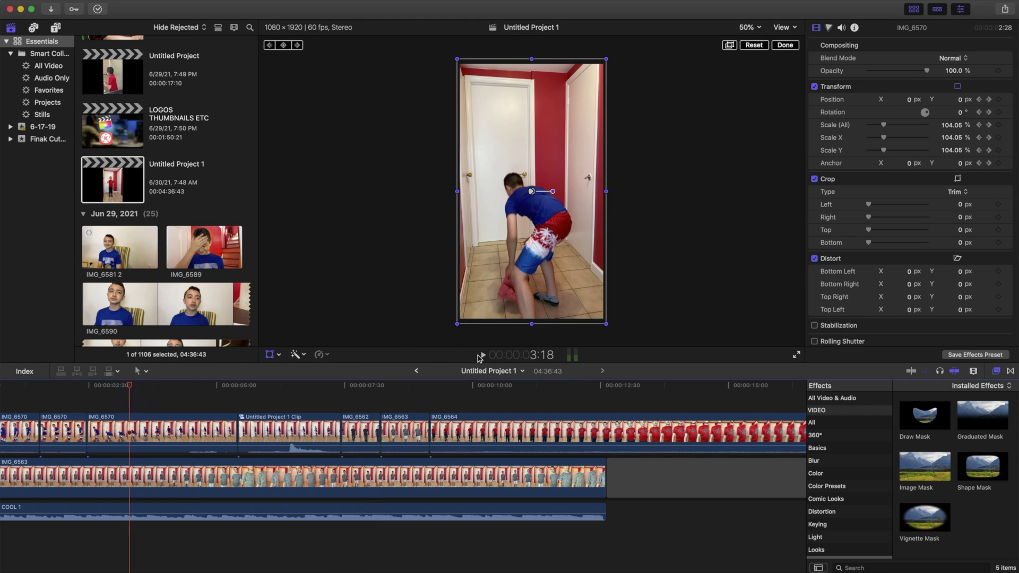
pyautogui.click(483, 355)
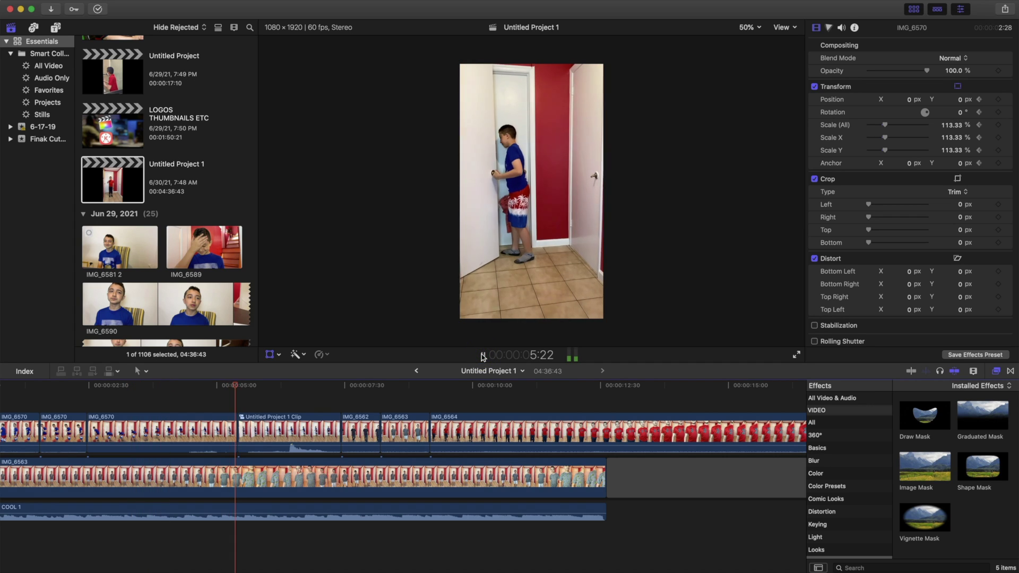
# - Split IMG_6564 into two speed segments at 10:42 and shorten the first one to speed it up
pyautogui.click(343, 428)
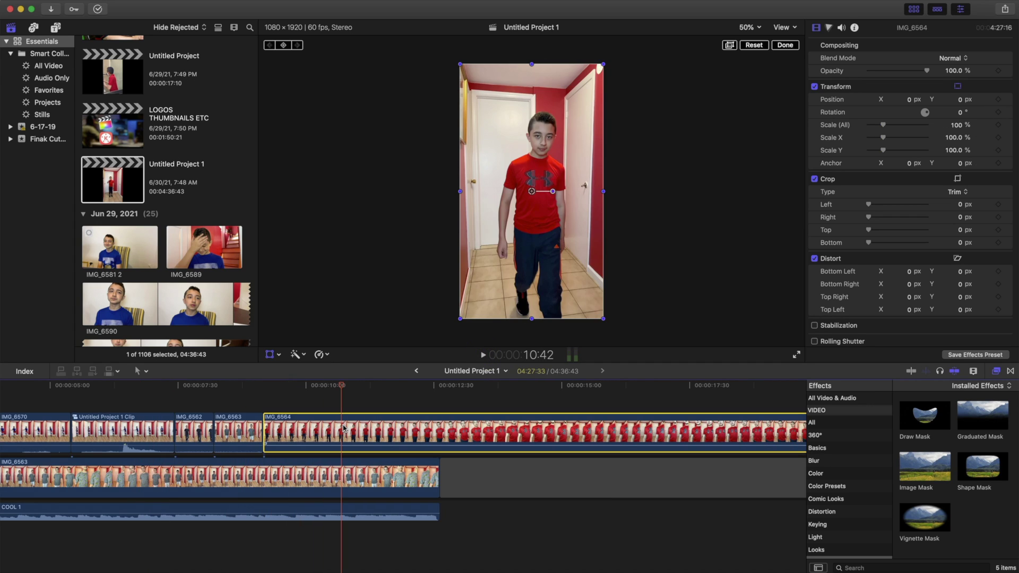
pyautogui.press('super+r')
pyautogui.hotkey('shift', 'b')
pyautogui.moveTo(341, 407); pyautogui.dragTo(271, 413)
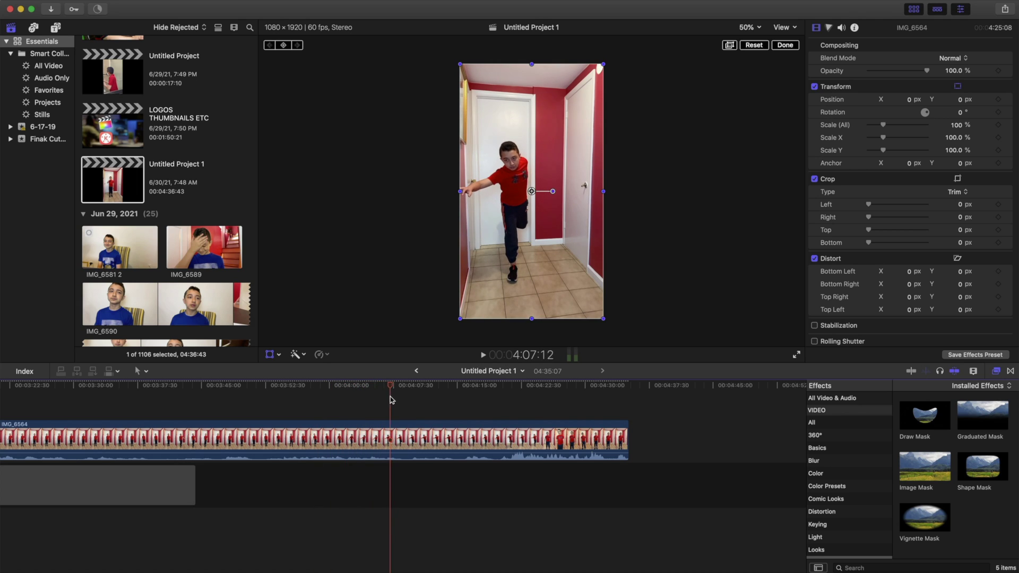
# - Cut IMG_6564 at 4:00:28, remove the part before it and move the remainder onto the end of the earlier IMG_6564 segment
pyautogui.moveTo(397, 398); pyautogui.dragTo(275, 403)
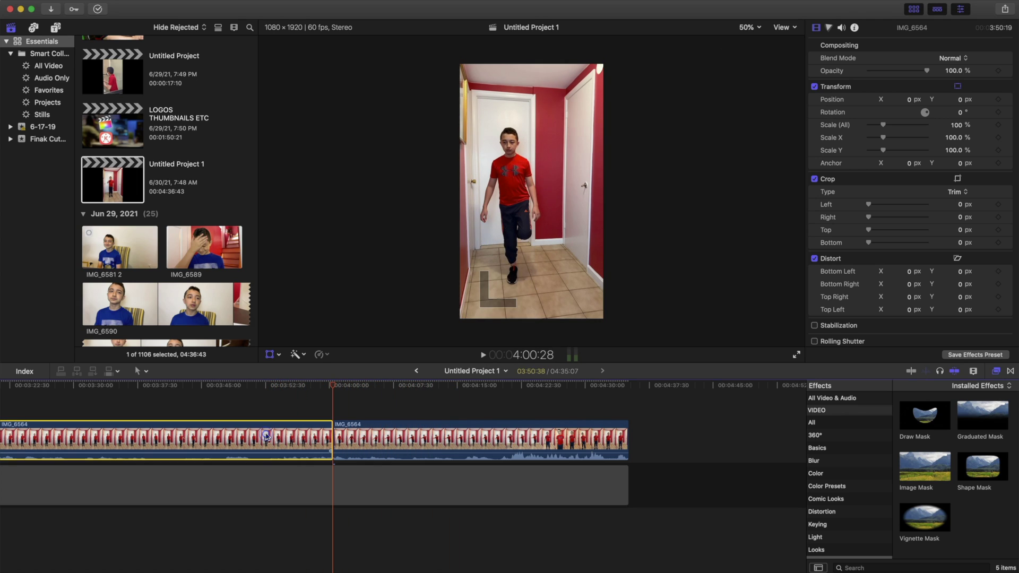
pyautogui.press('Delete')
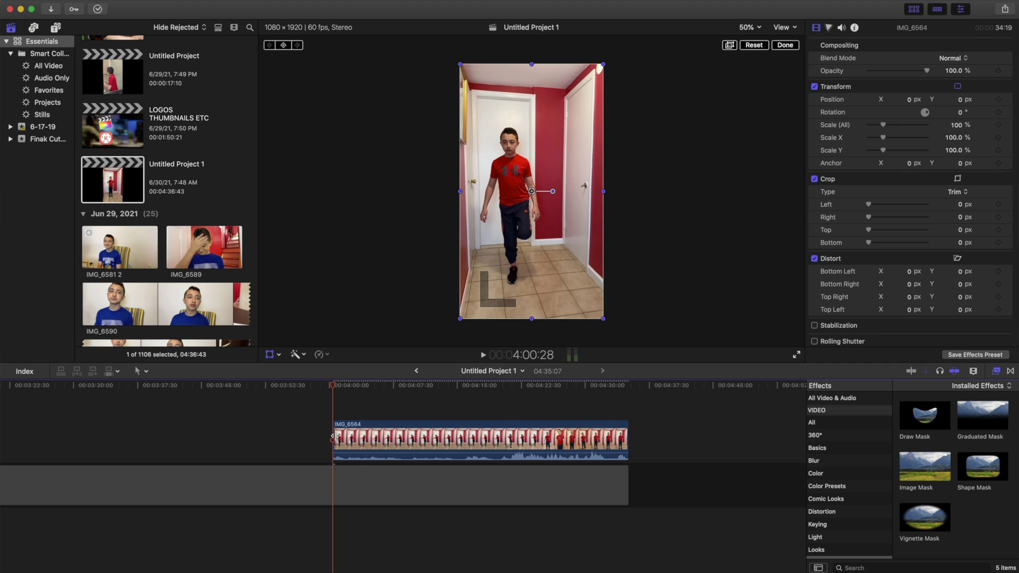
pyautogui.moveTo(397, 437); pyautogui.dragTo(149, 437)
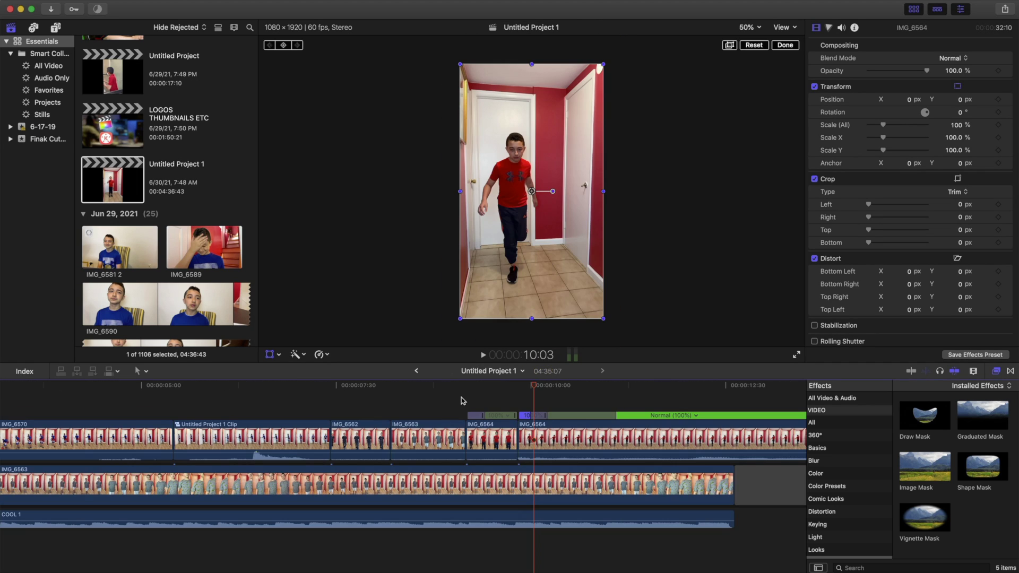